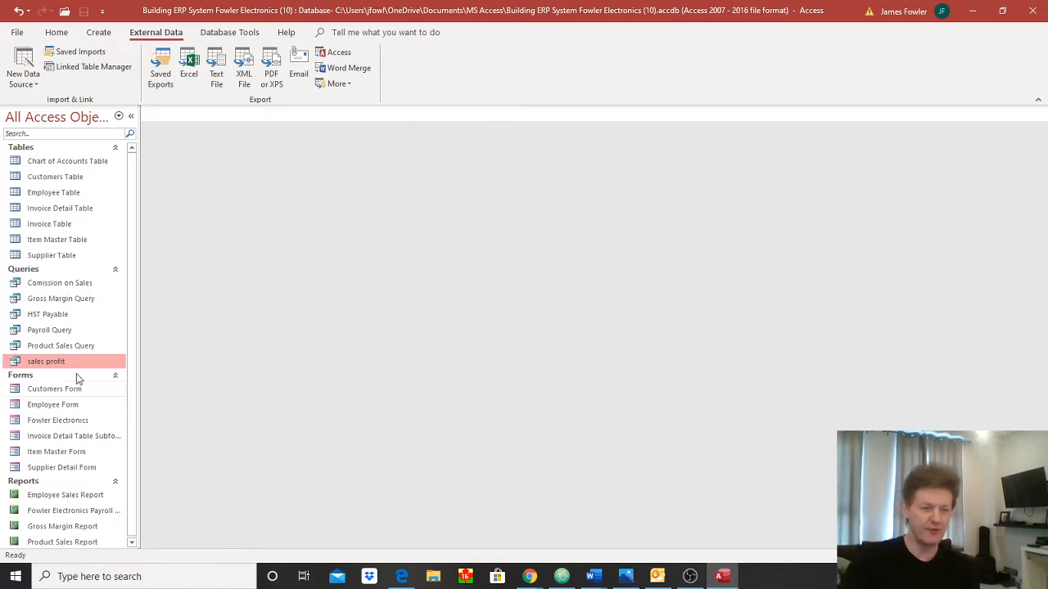
Export the sales profit query to the Excel workbook sales profit.xlsx with formatting and layout, opening the file once the export completes
double_click(66, 362)
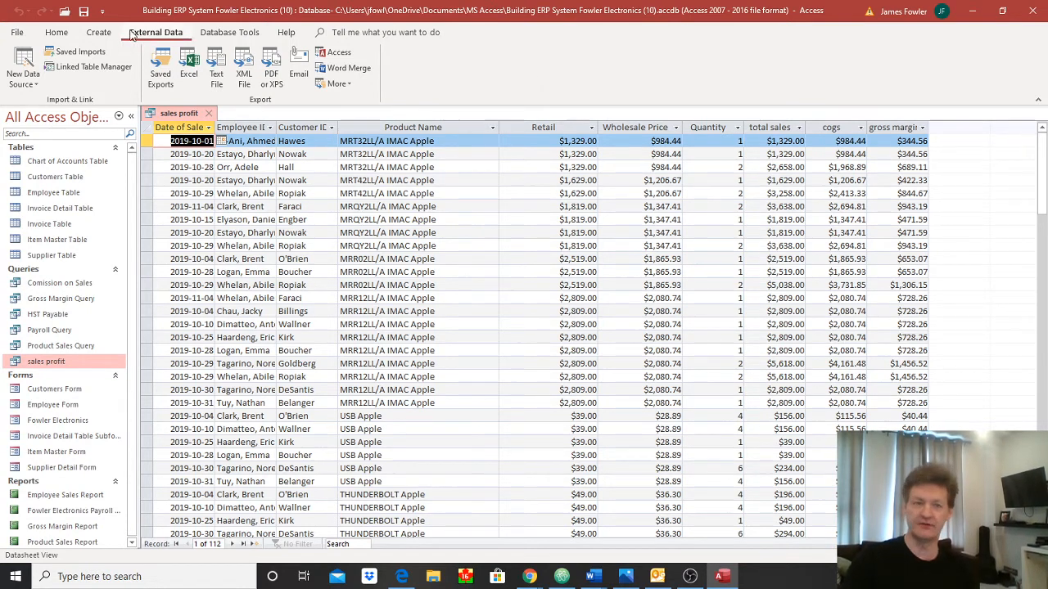
left_click(196, 72)
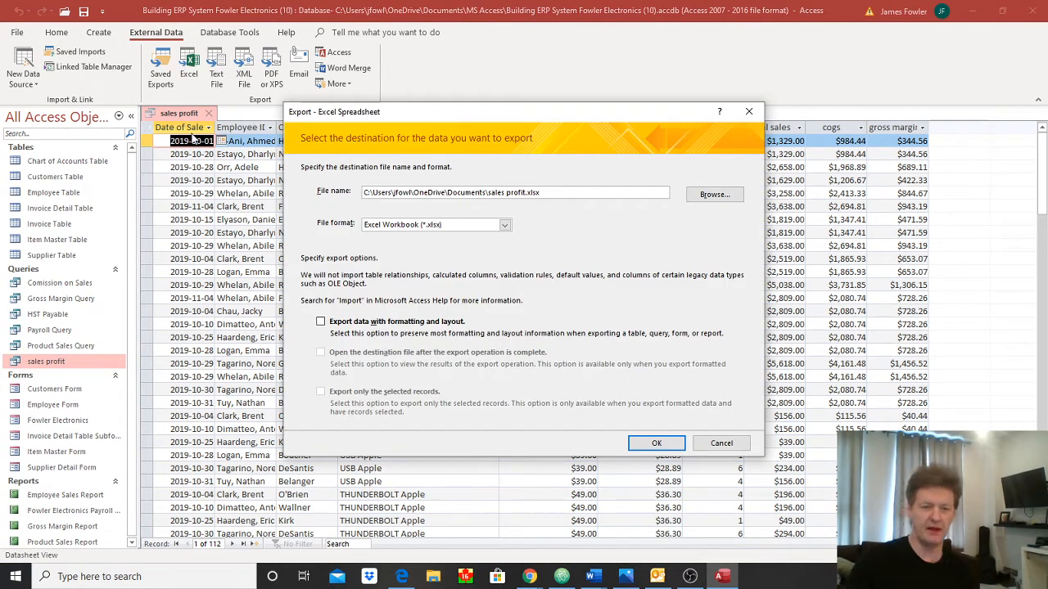
left_click(321, 323)
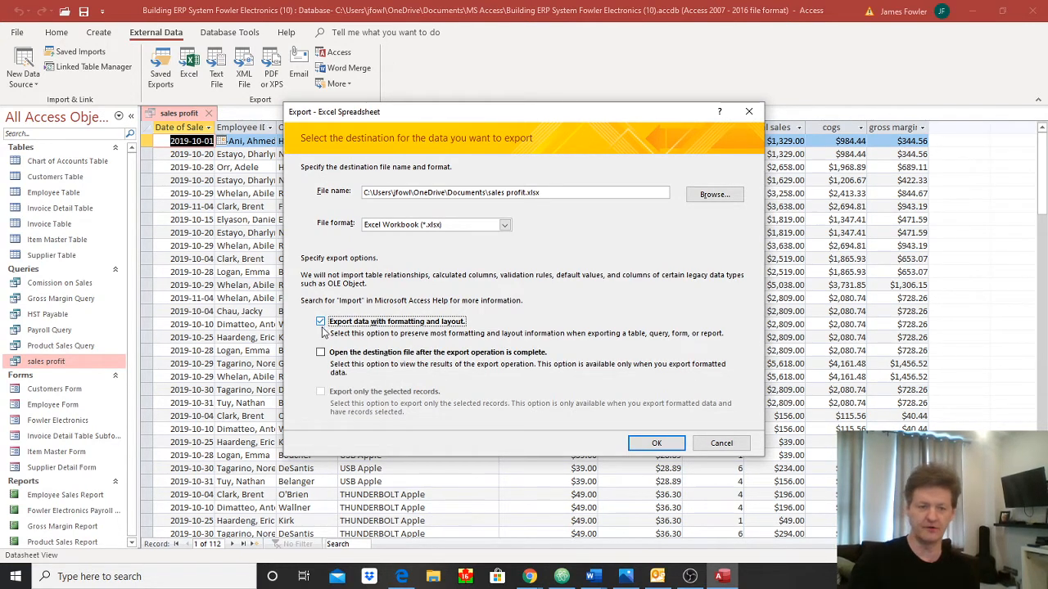
left_click(320, 354)
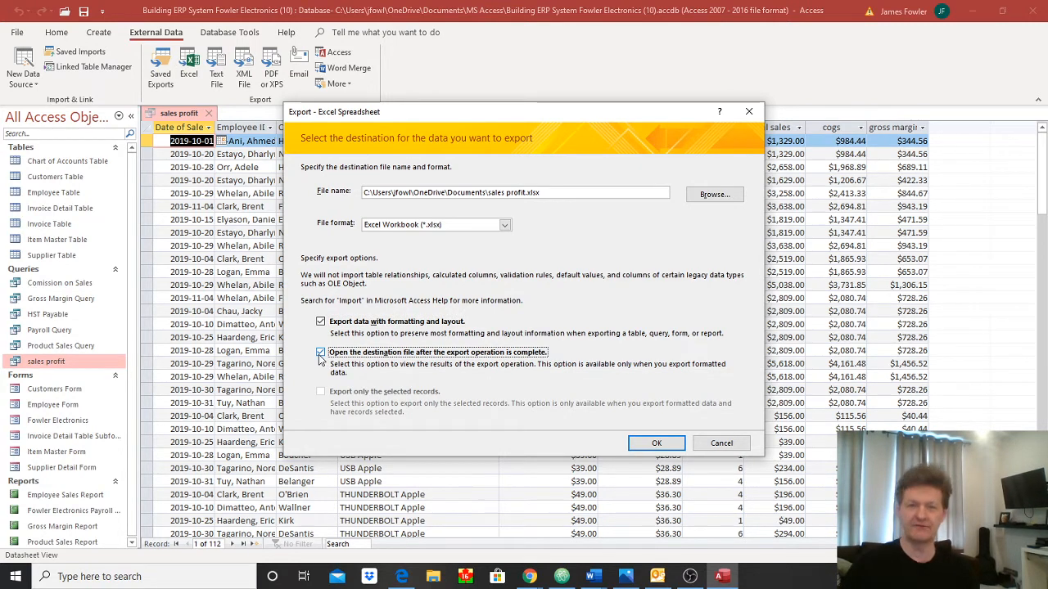
left_click(656, 443)
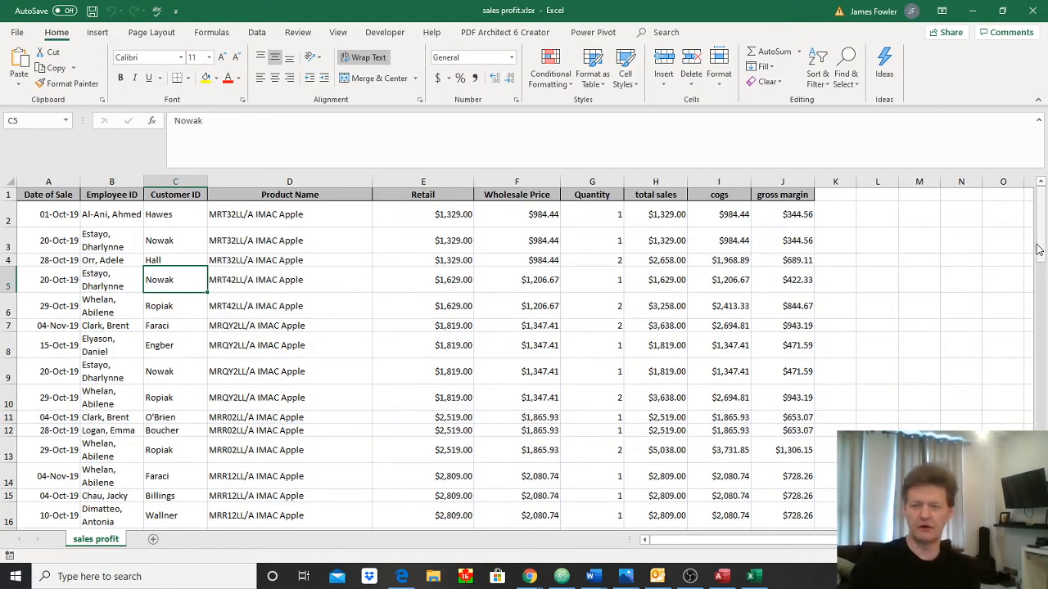
Create a pivot table on a new worksheet from the full sales profit data range A1:J113
left_click_drag(1043, 230, 1006, 199)
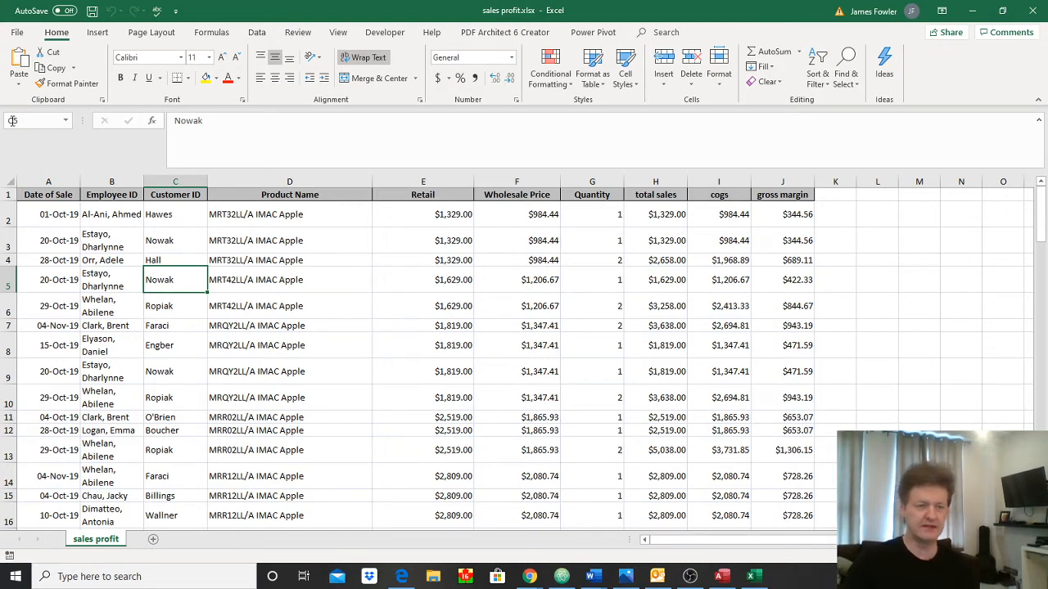
left_click(37, 196)
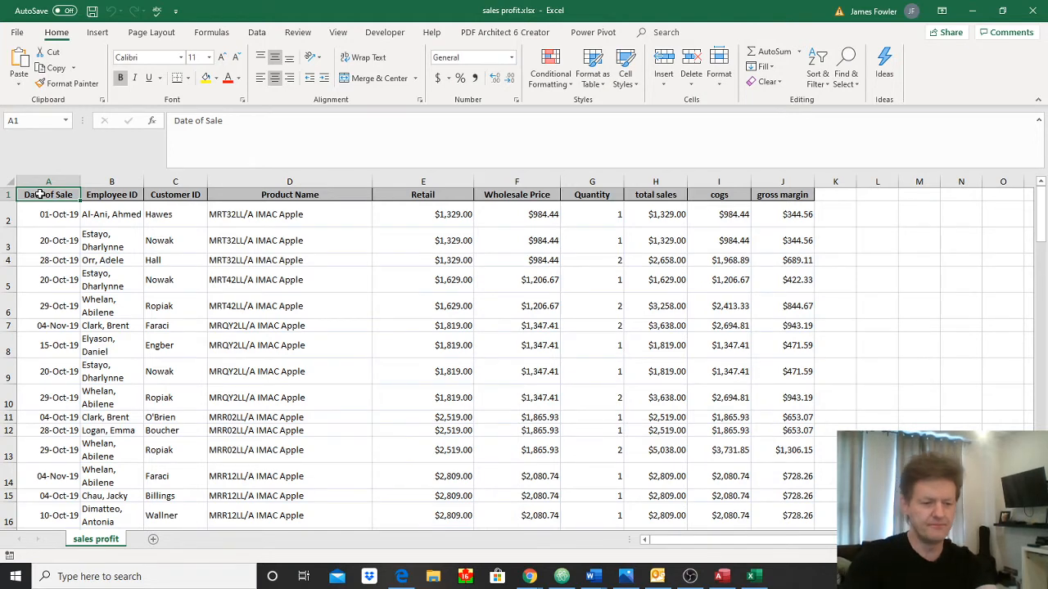
key("ctrl+shift+End")
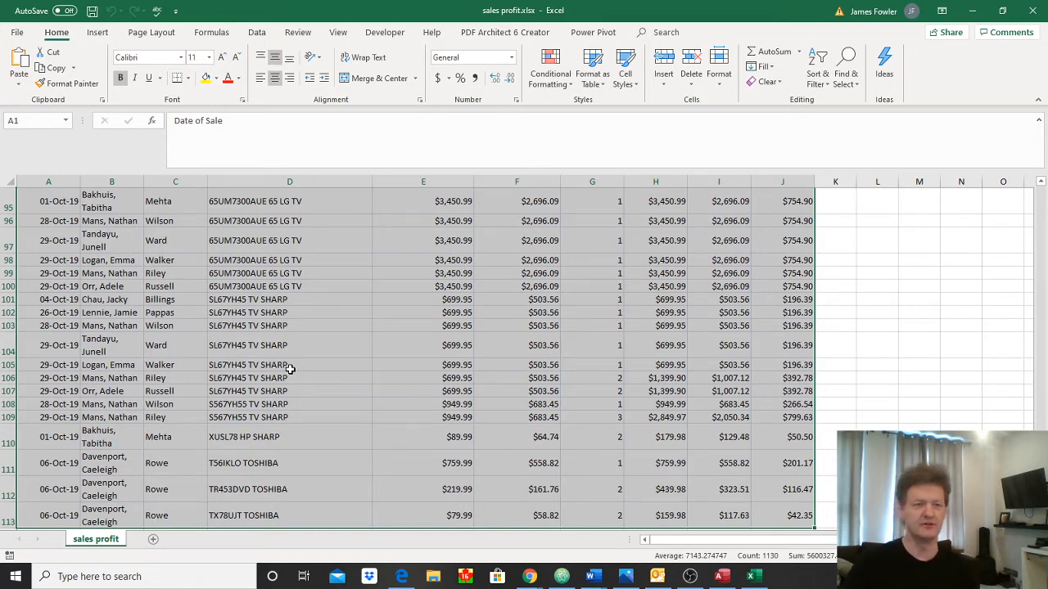
left_click(97, 36)
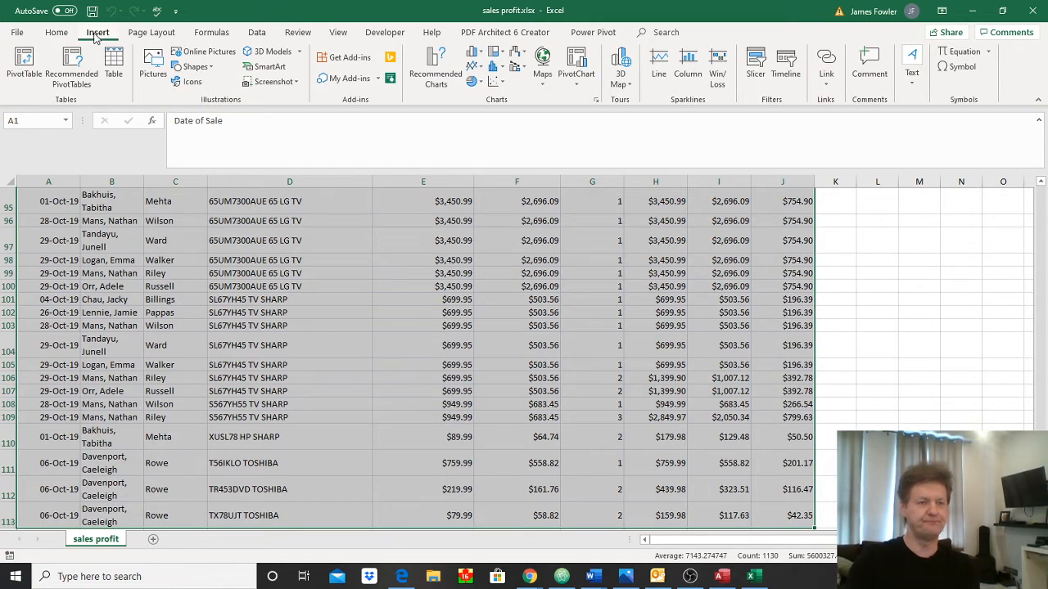
left_click(14, 78)
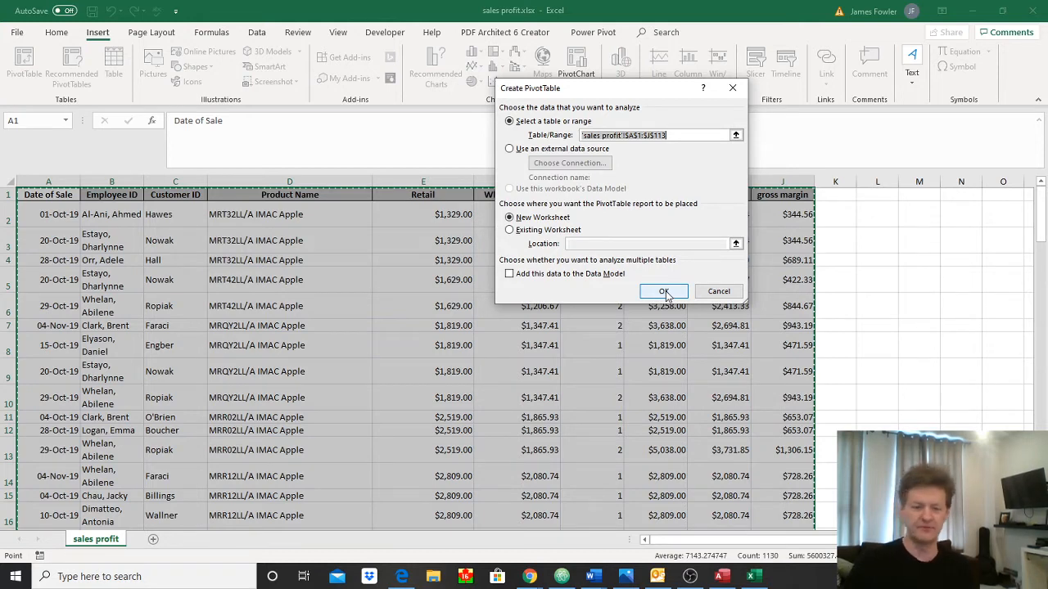
left_click(664, 292)
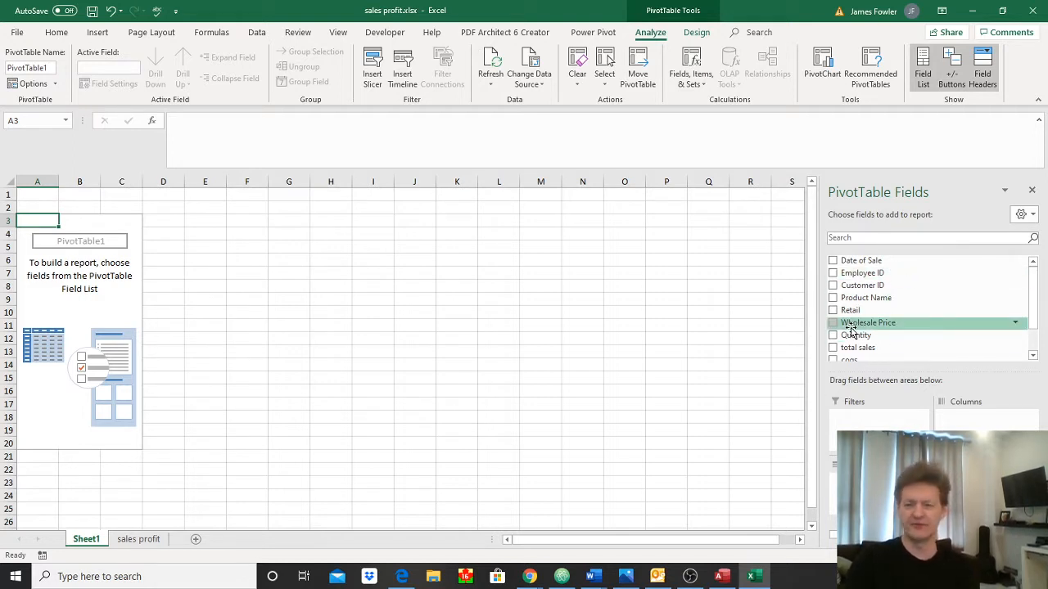
Add Employee ID as rows and total sales as summed values to the pivot table, formatting the sums as currency with two decimals
left_click(833, 275)
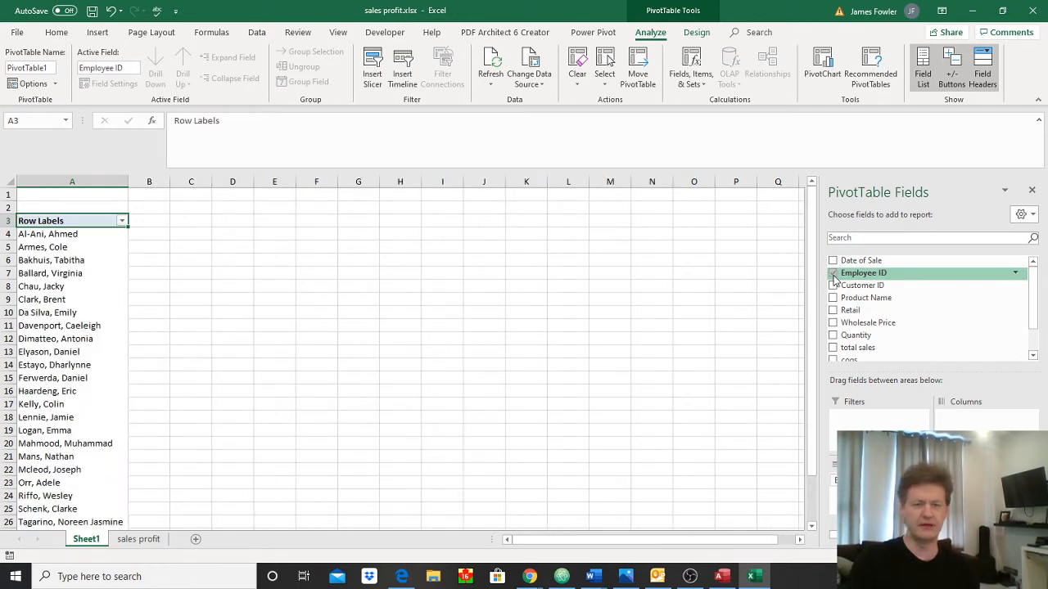
left_click(833, 348)
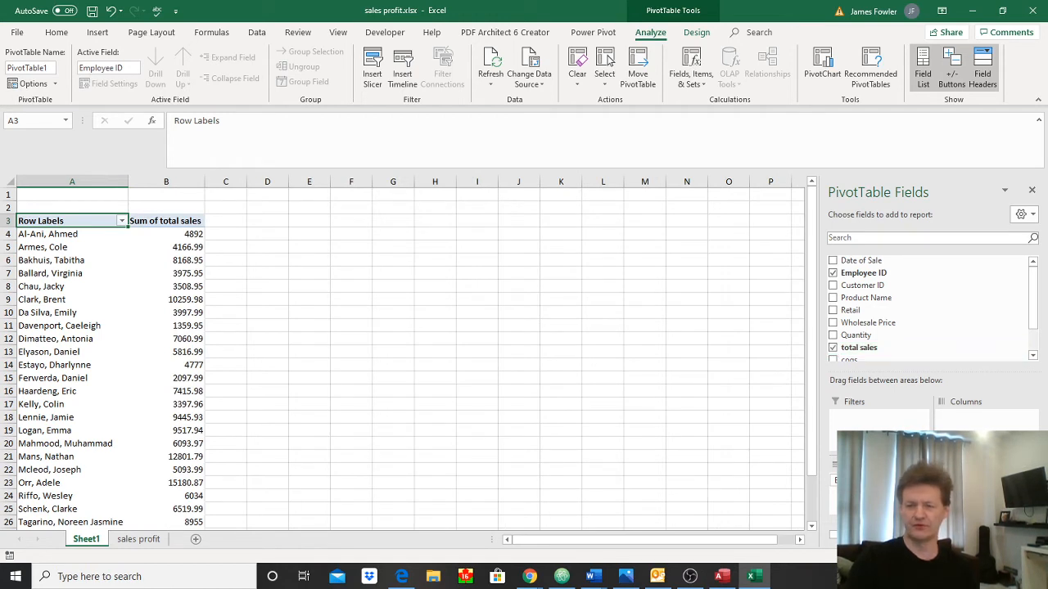
left_click(986, 481)
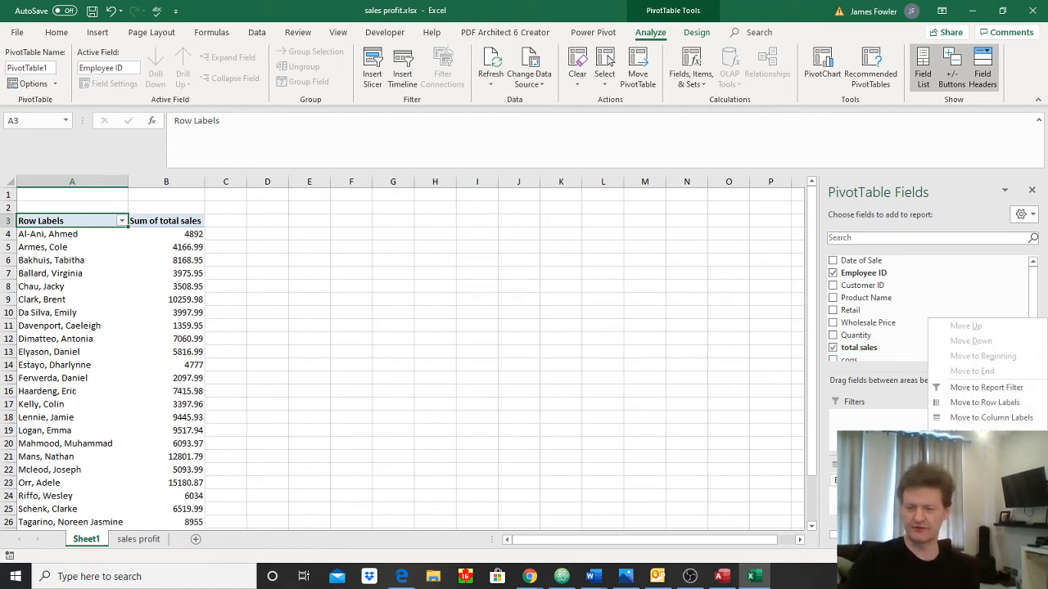
left_click(986, 464)
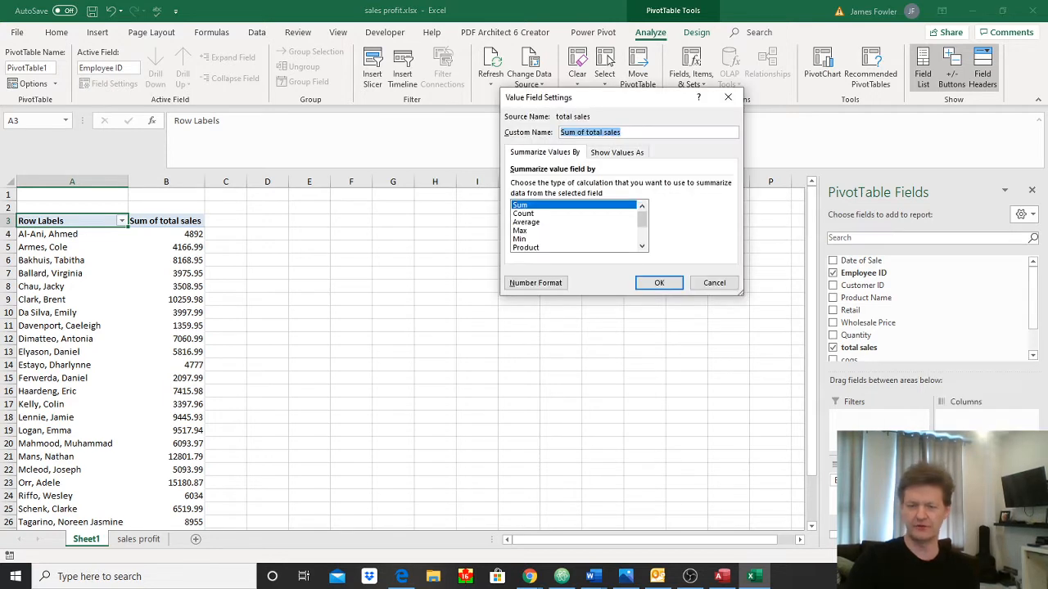
left_click(543, 284)
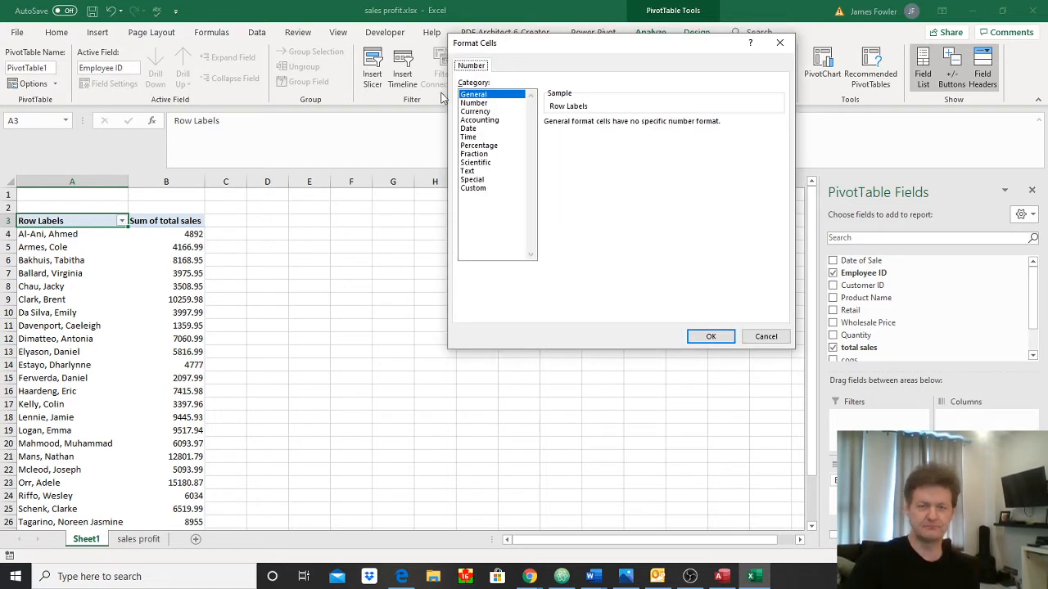
left_click(475, 112)
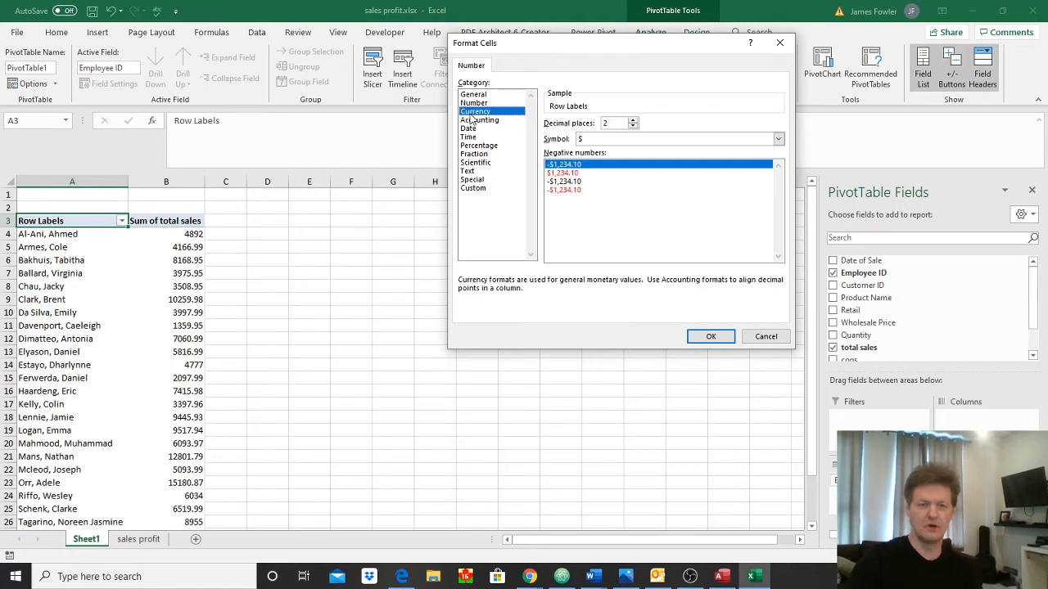
left_click(718, 336)
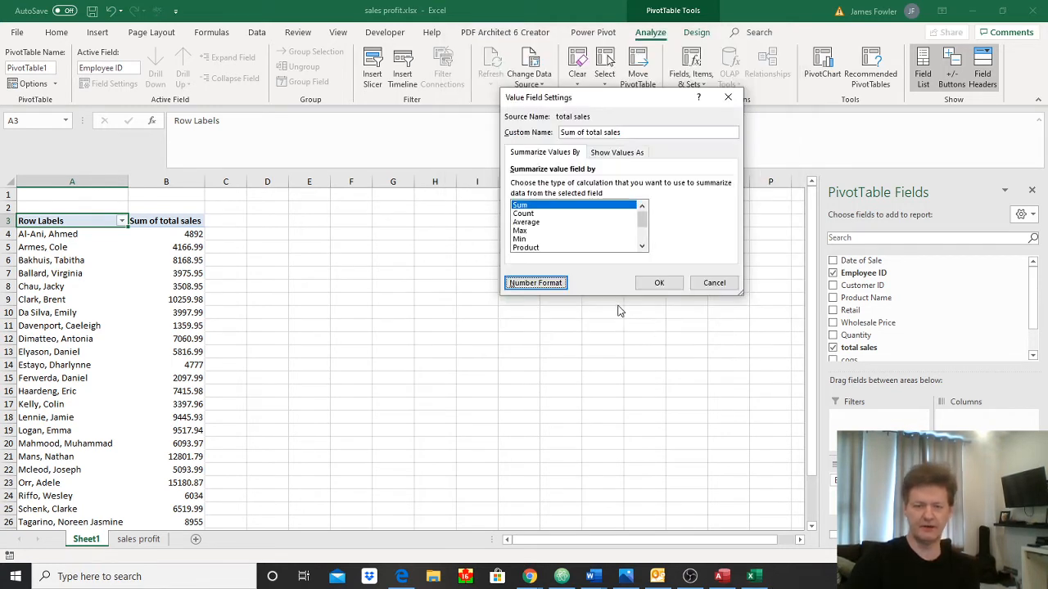
left_click(655, 284)
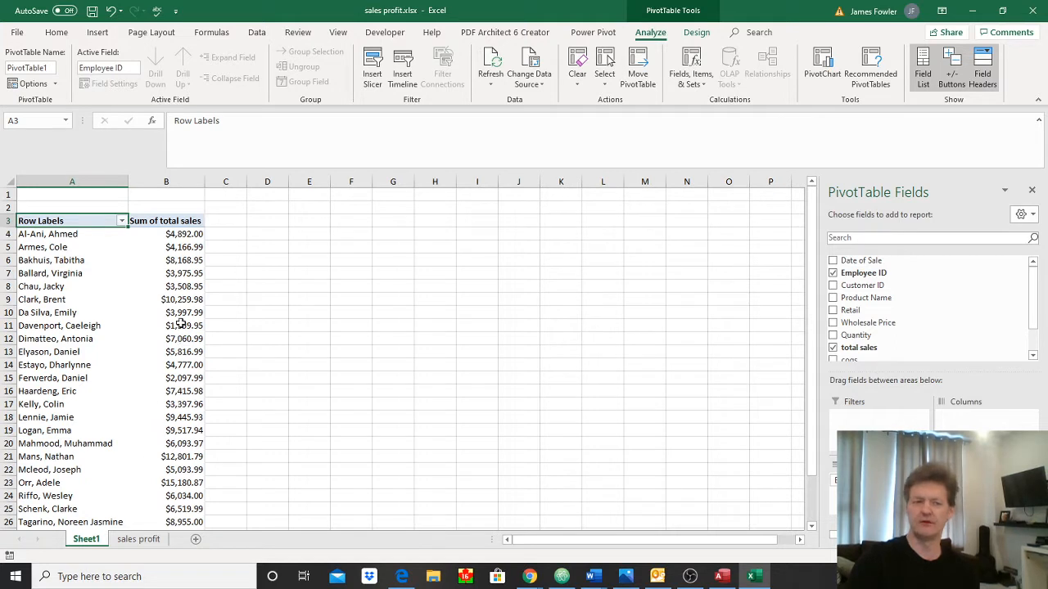
Insert a calculated field named Comission into the pivot table with the formula = 'total sales'*.05
mouse_move(180, 325)
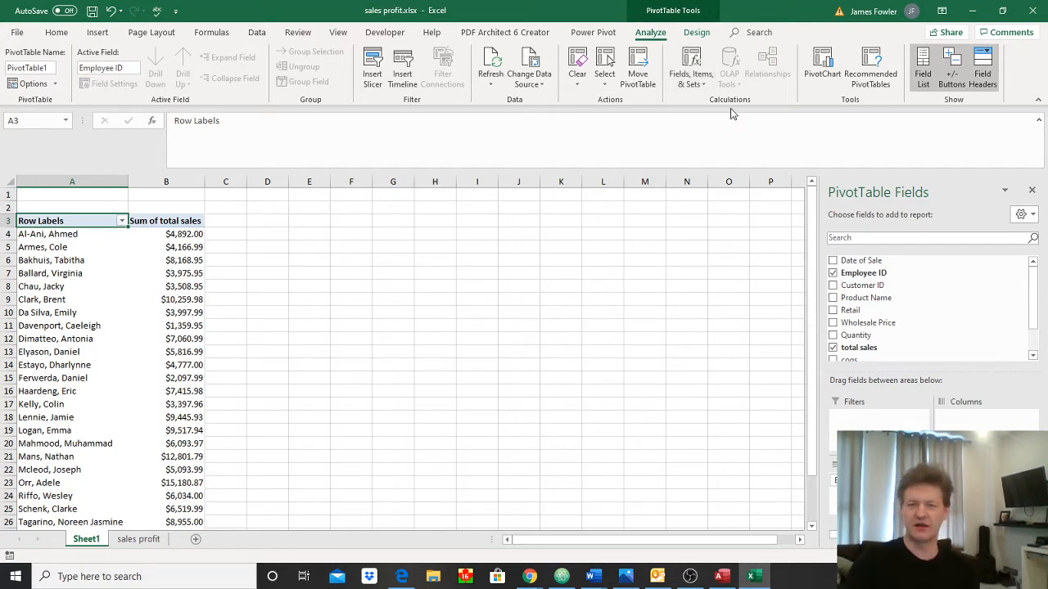
left_click(685, 71)
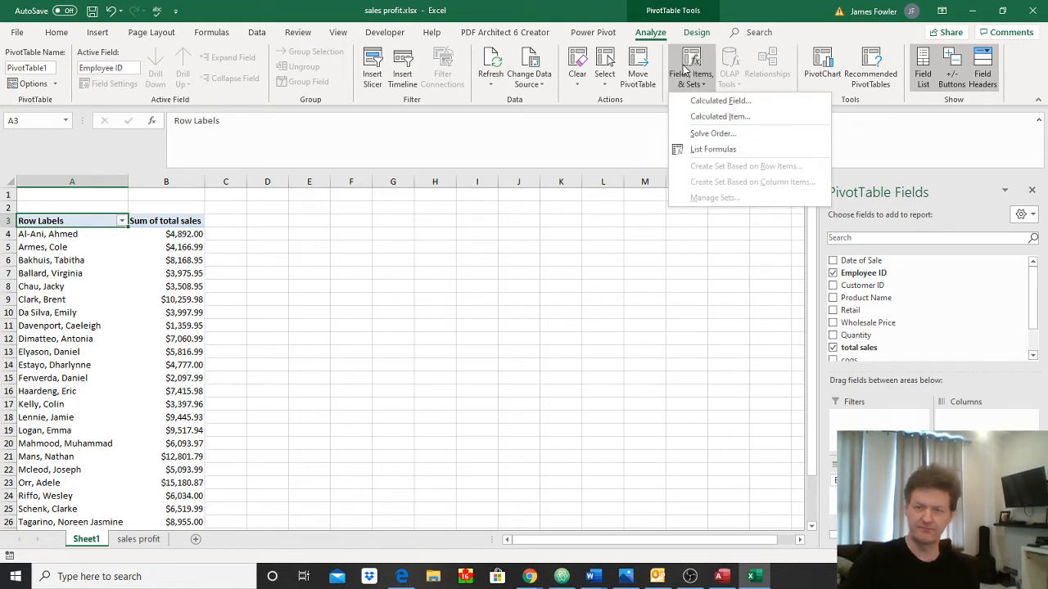
left_click(720, 101)
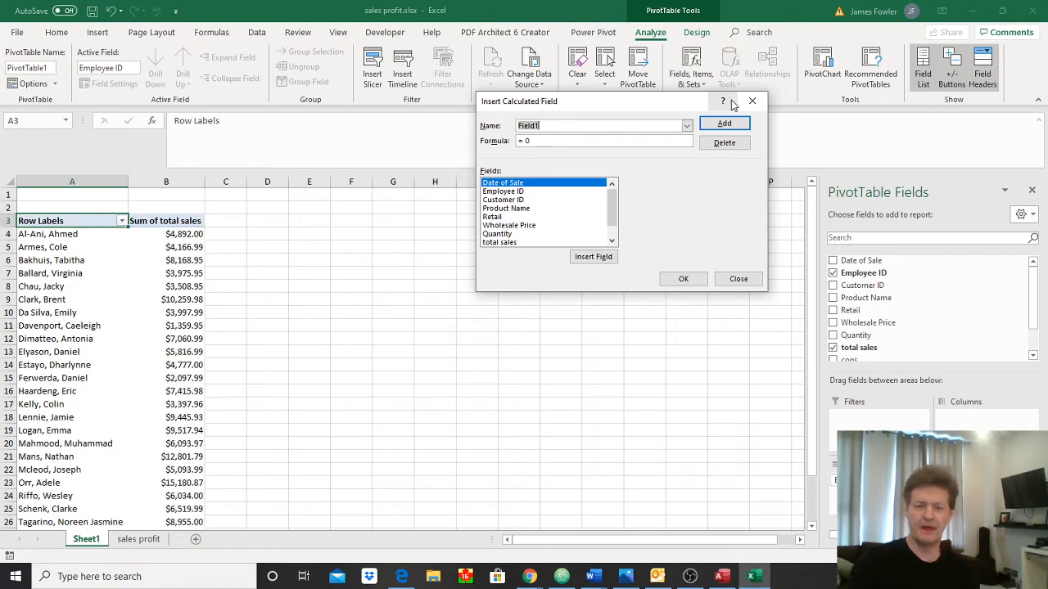
key("BackSpace")
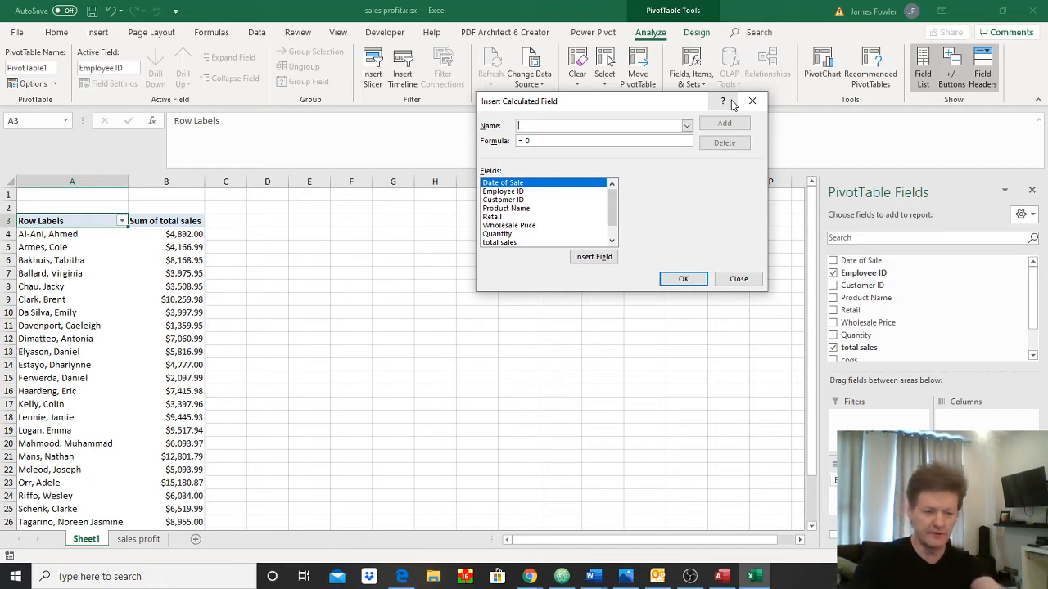
type("Co")
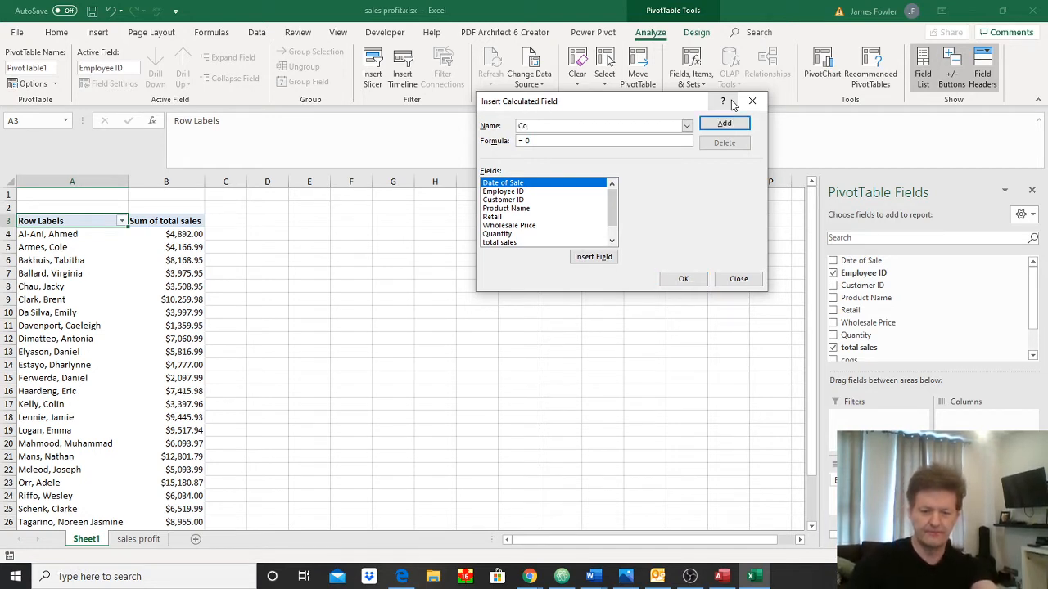
type("mission")
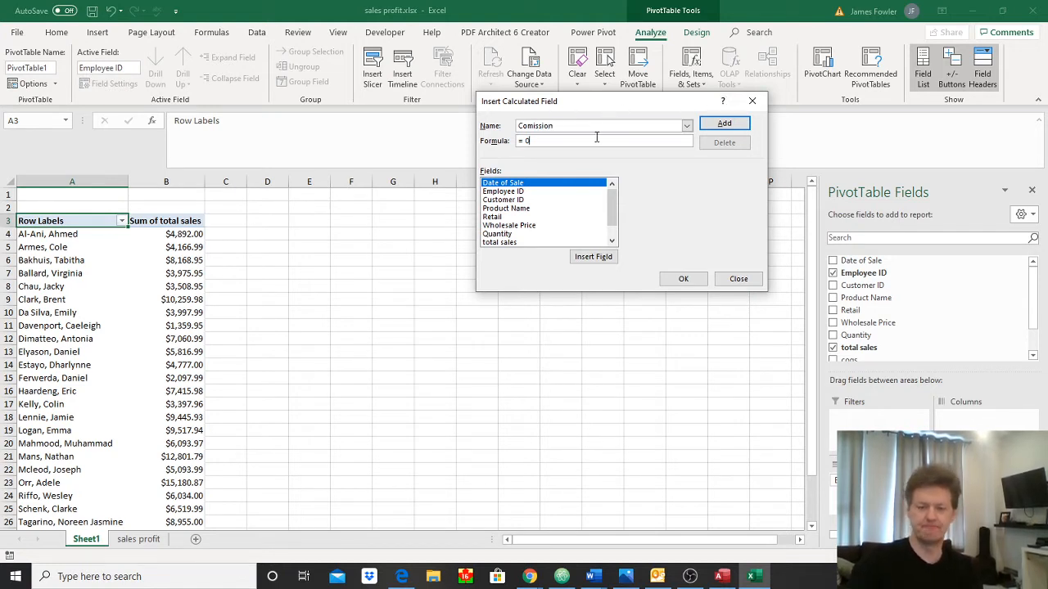
key("BackSpace")
type("=")
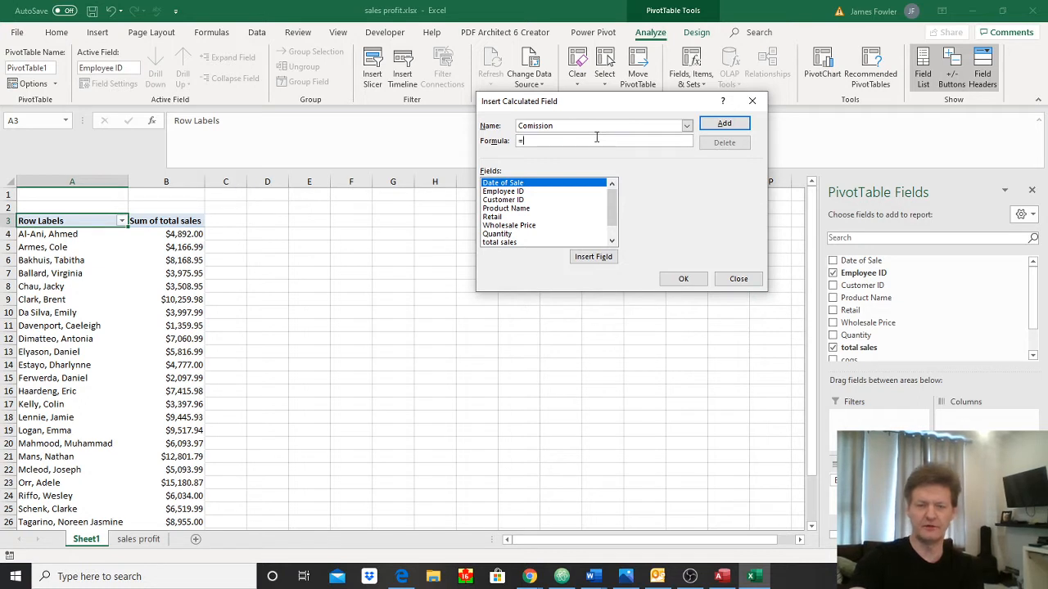
left_click(519, 243)
double_click(519, 243)
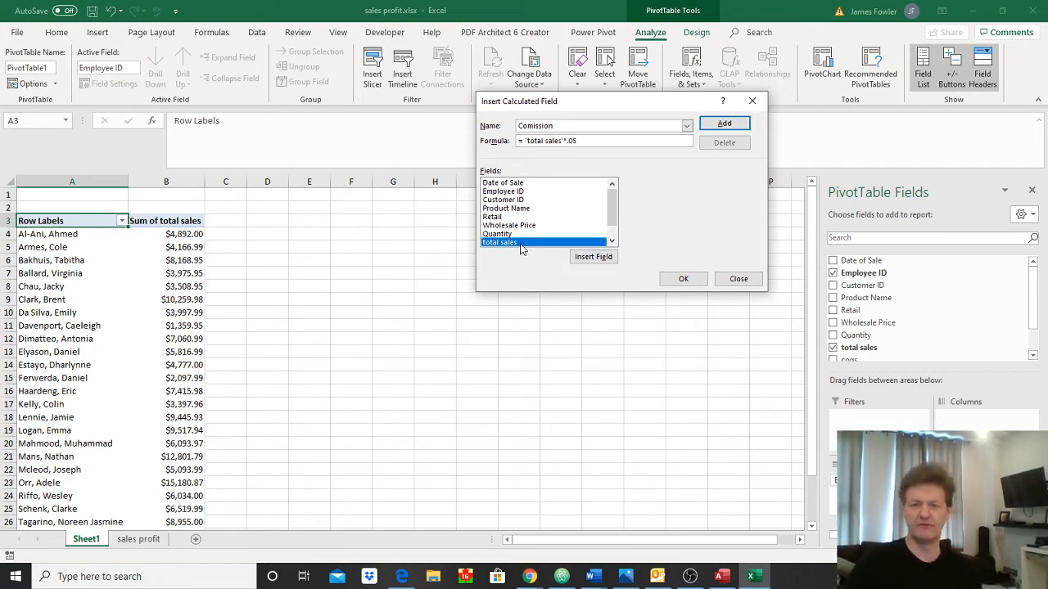
left_click(724, 126)
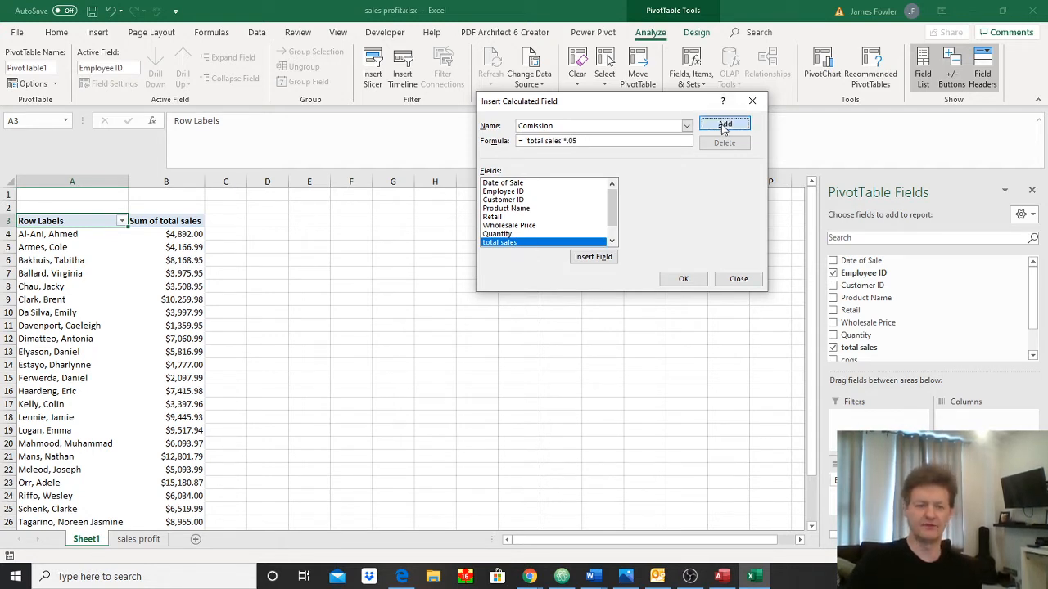
left_click(688, 279)
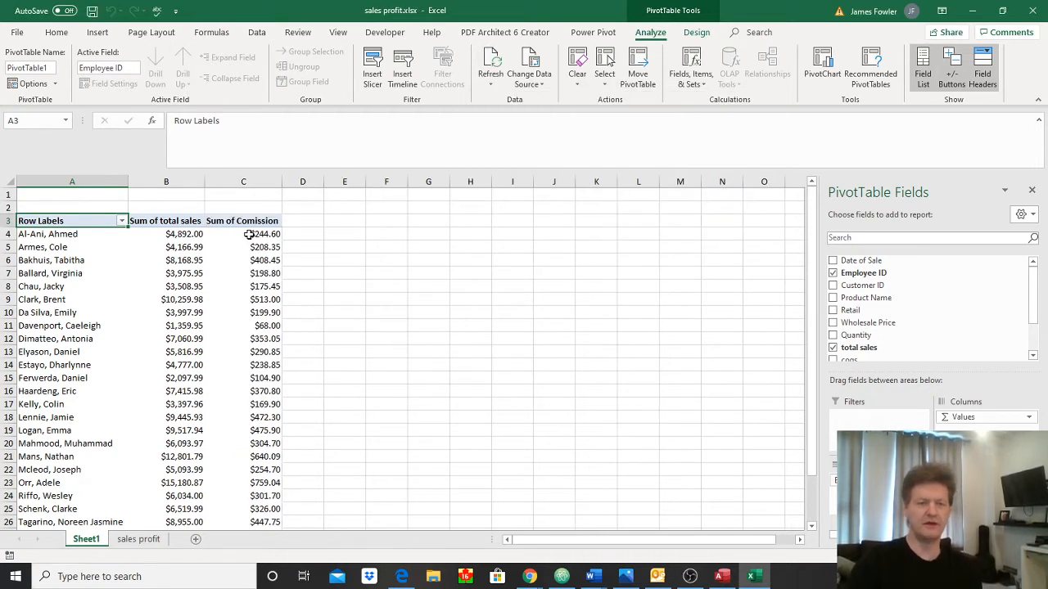
Examine the commission values calculated for individual employees in the Sum of Comission column
left_click(249, 235)
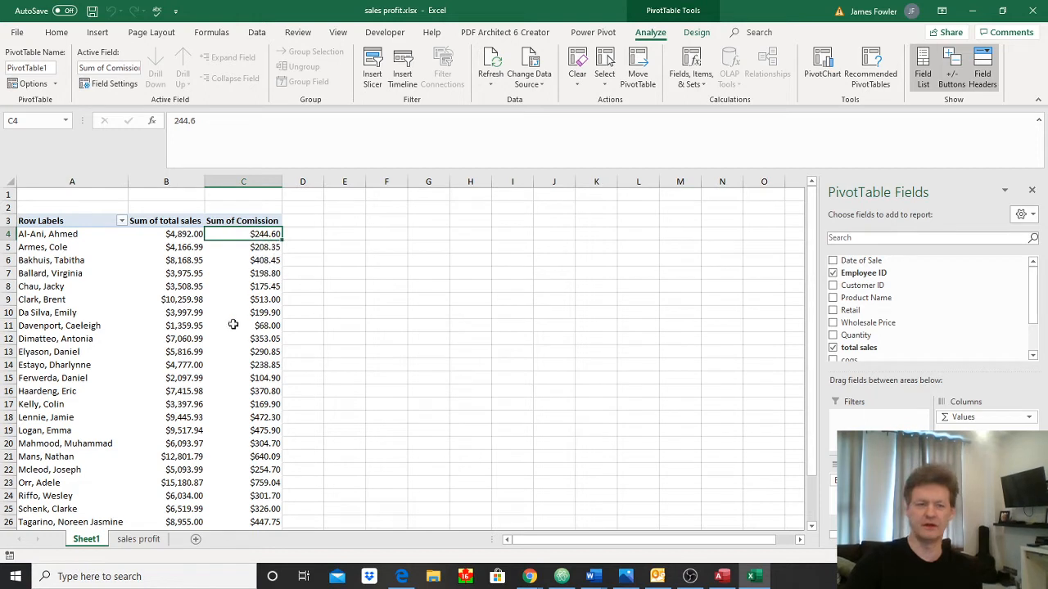
left_click(249, 287)
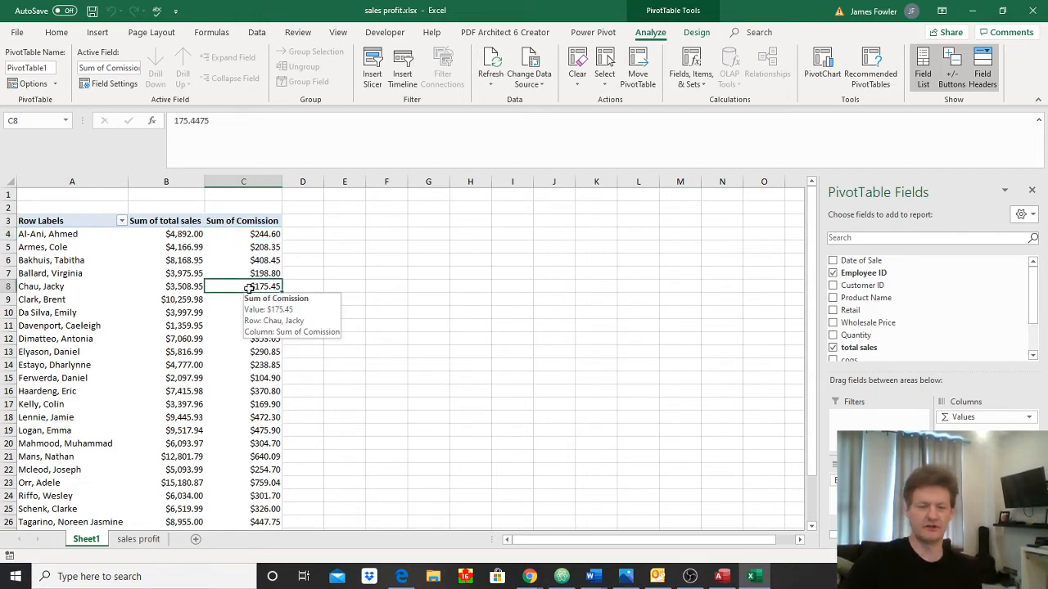
key("Down")
key("Down")
key("Down")
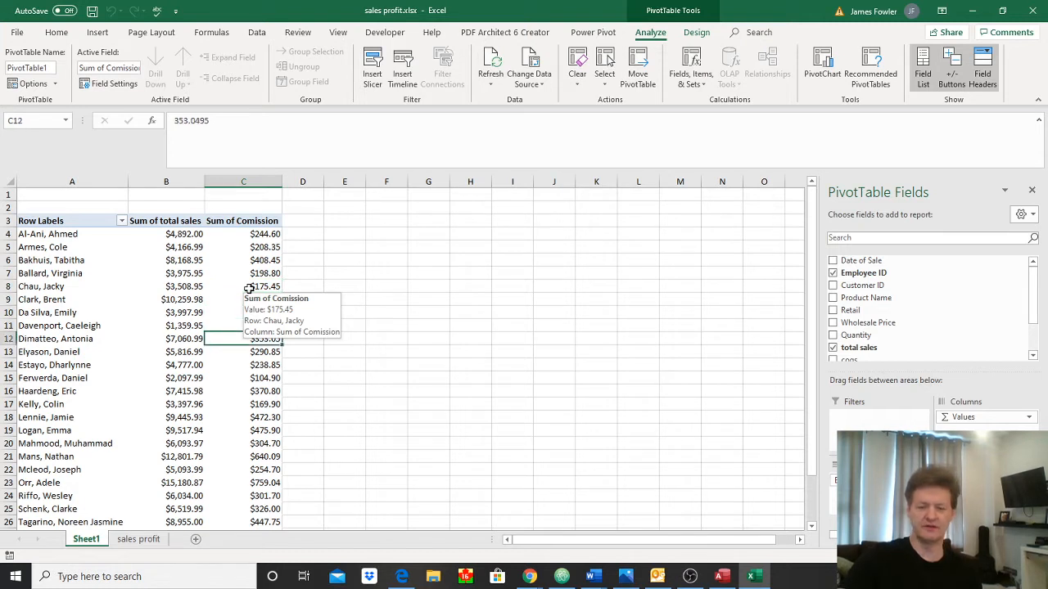
key("Up")
key("Up")
key("Up")
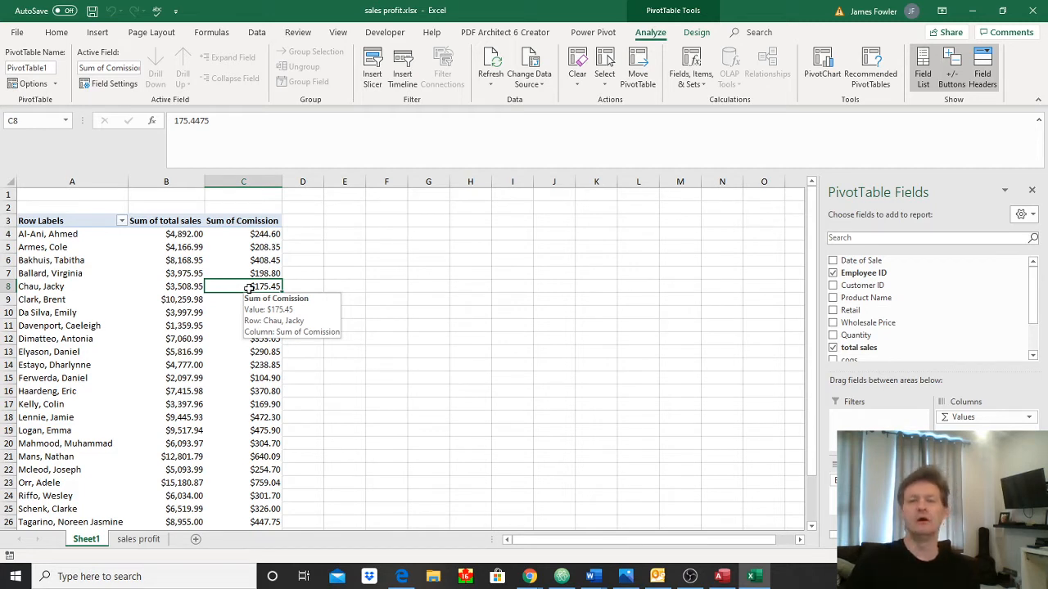
Add Product Name to the pivot table rows beneath each employee and remove the Comission field
left_click(833, 298)
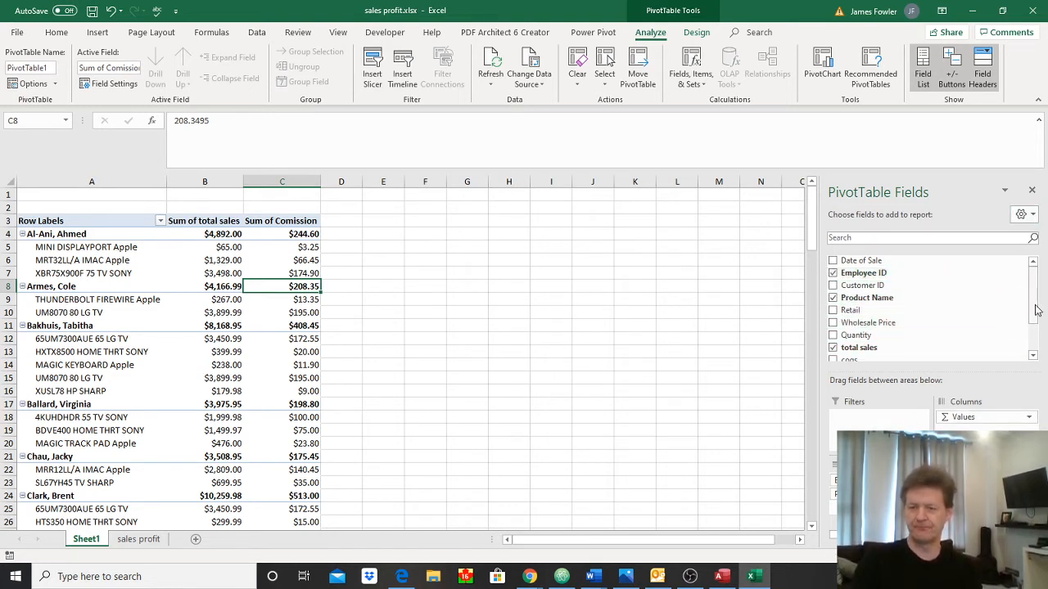
left_click_drag(1035, 309, 1035, 338)
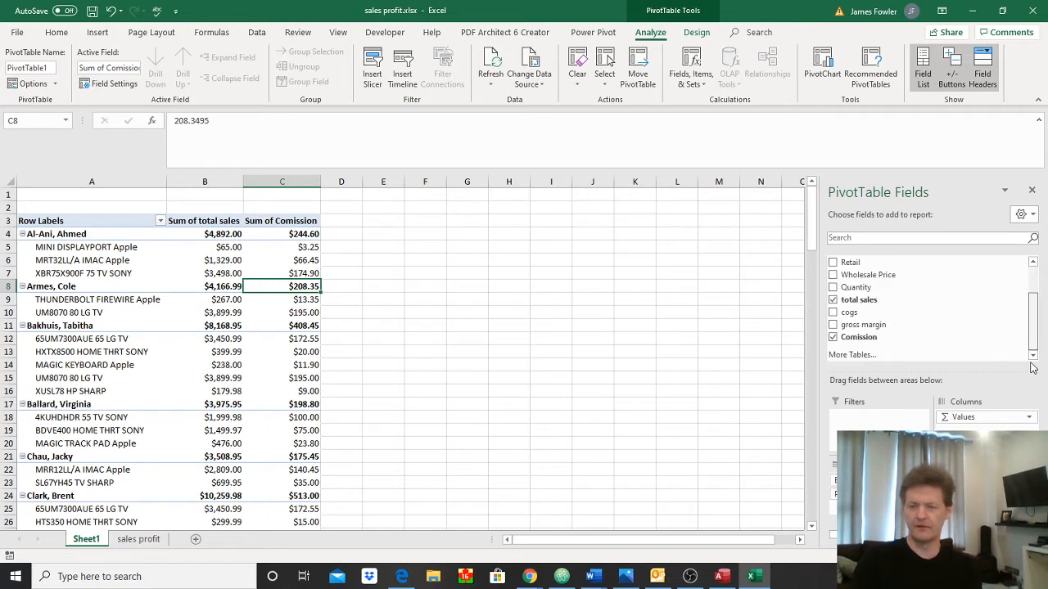
left_click(832, 337)
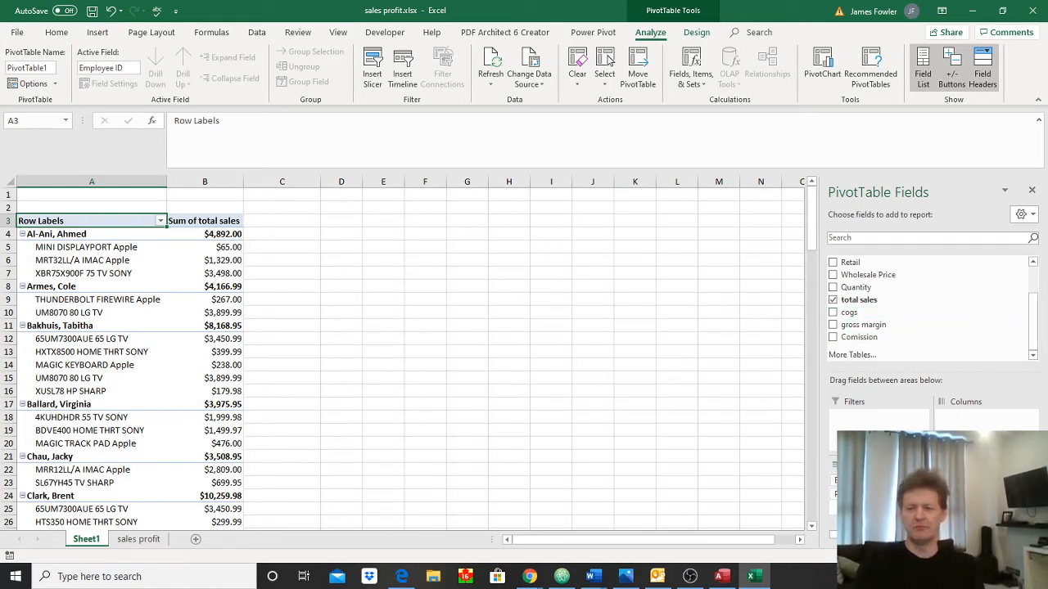
Move Product Name from the pivot table rows to the columns, and from there to the report filters
left_click_drag(843, 492, 966, 427)
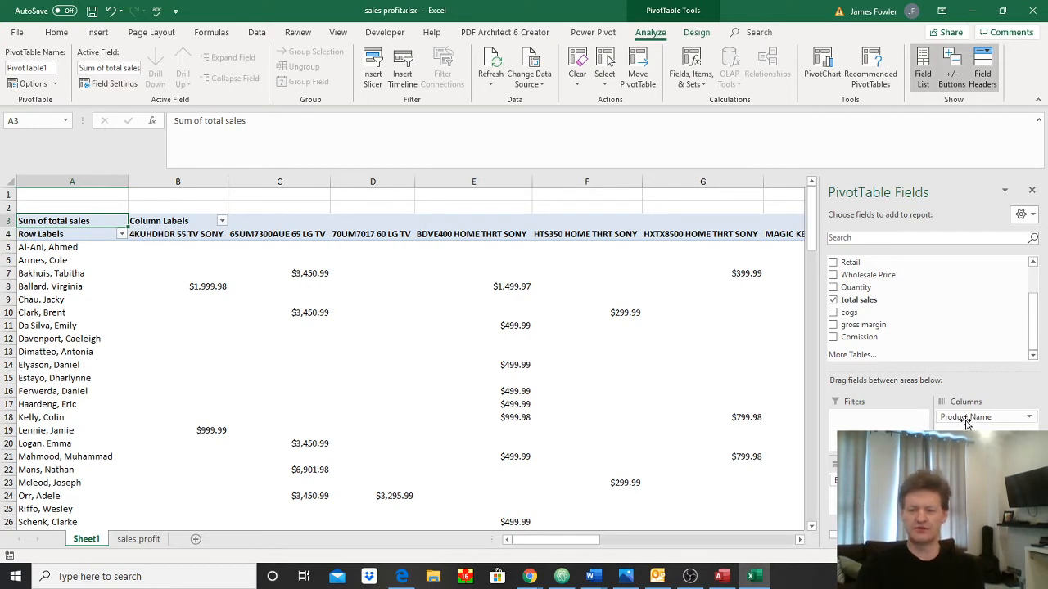
left_click_drag(966, 421, 878, 429)
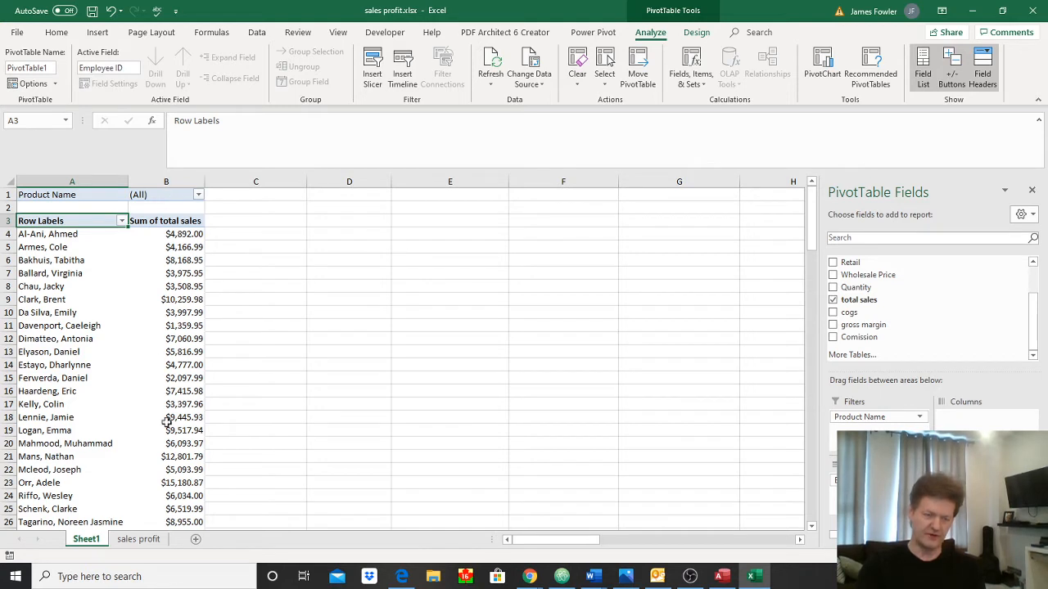
Allow multiple items in the Product Name report filter and restrict it to 4KUHDHDR 55 TV SONY
left_click(198, 195)
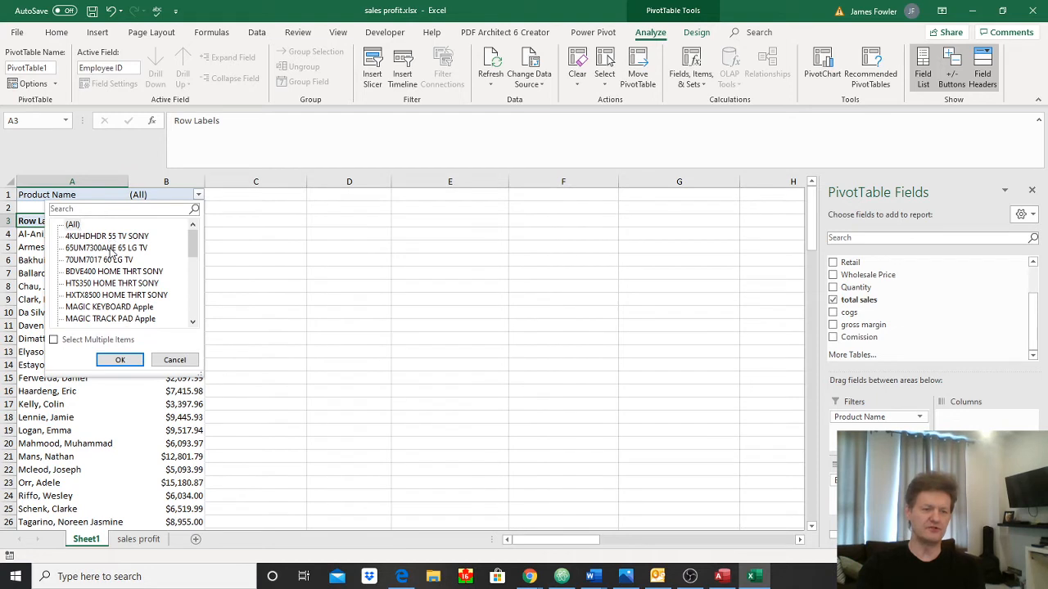
left_click(54, 339)
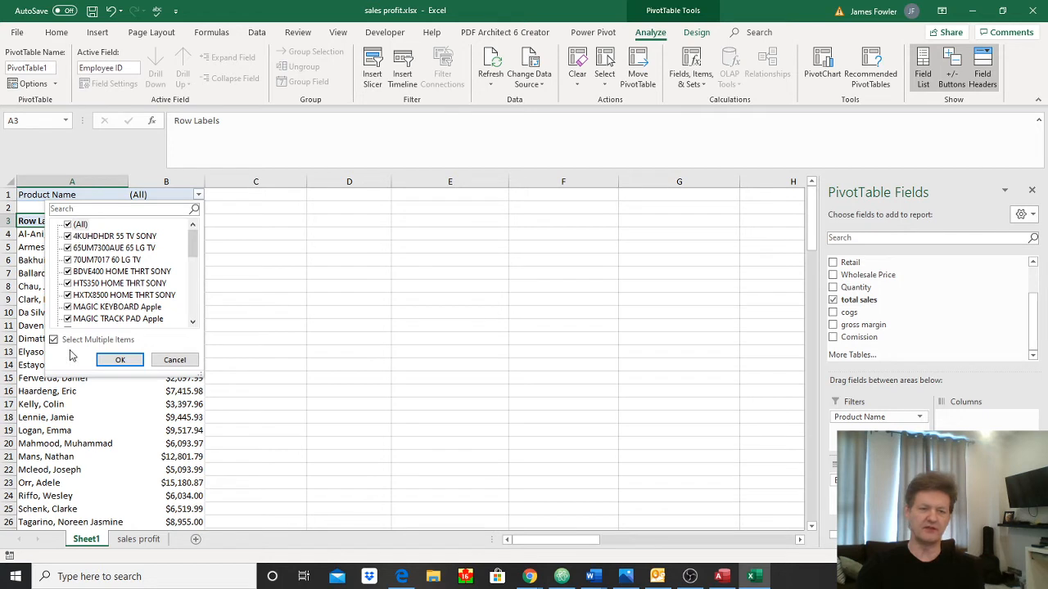
left_click(68, 225)
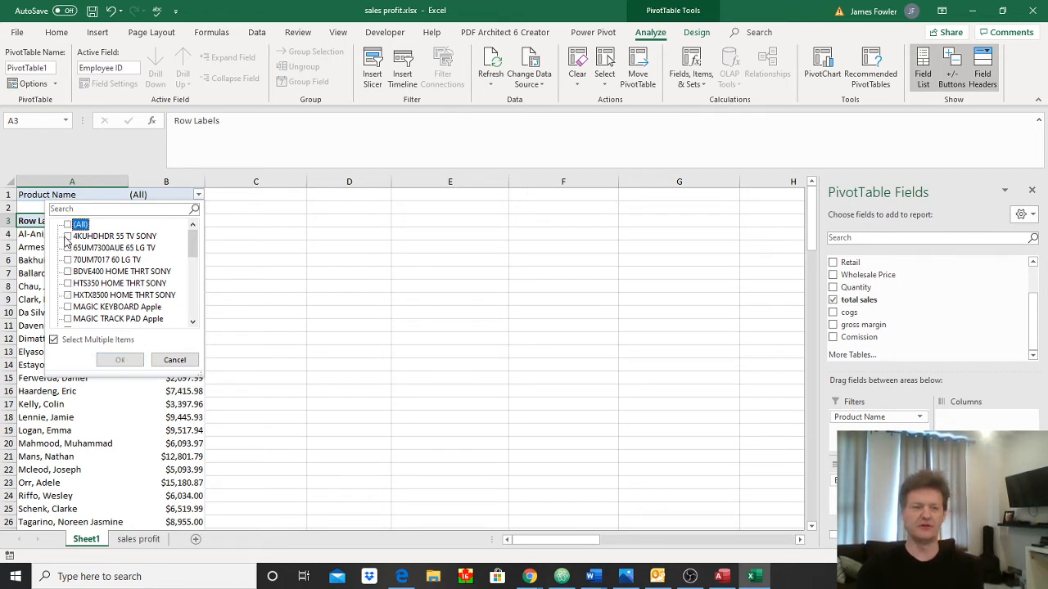
left_click(68, 235)
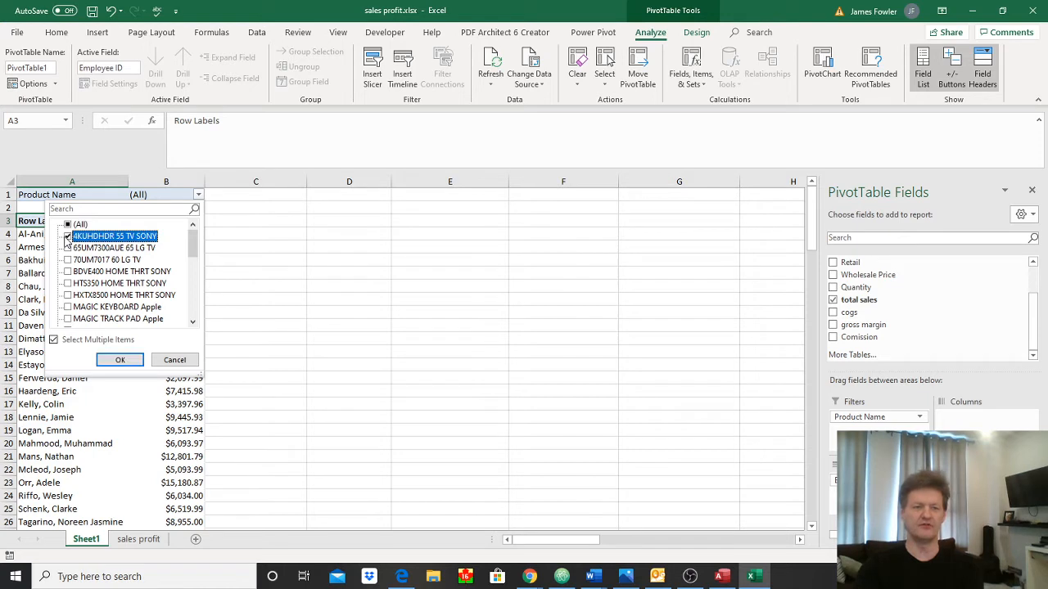
left_click(121, 360)
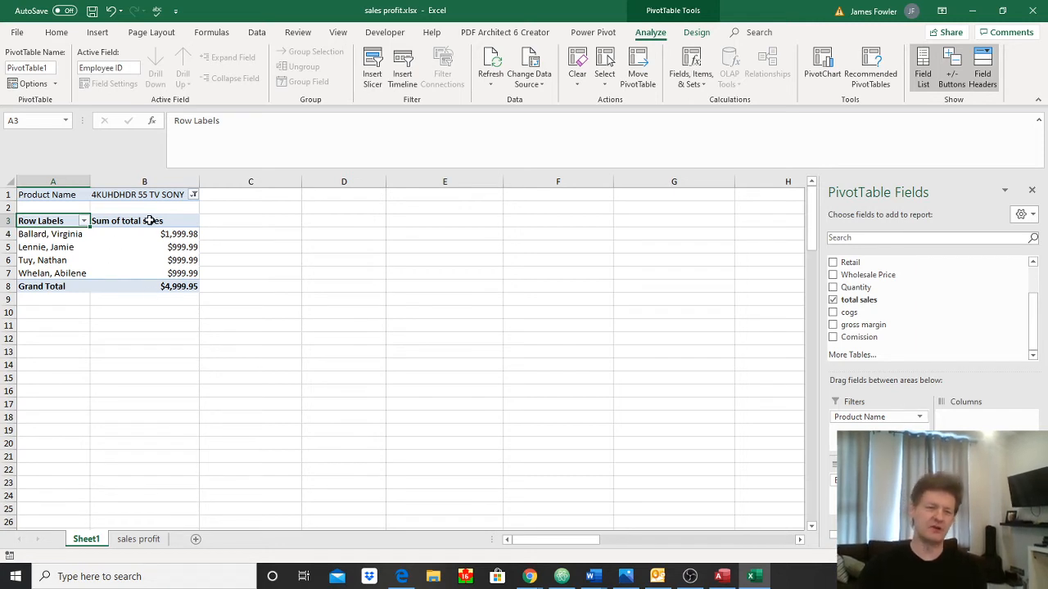
Change the Product Name report filter to show only MRQY2LL/A IMAC Apple
left_click(193, 196)
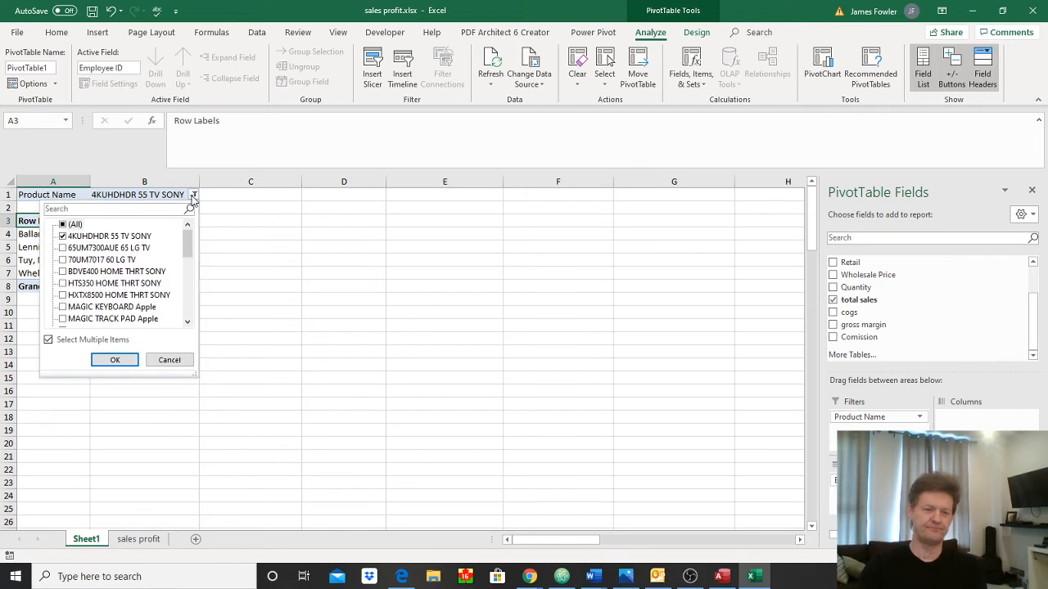
left_click(65, 236)
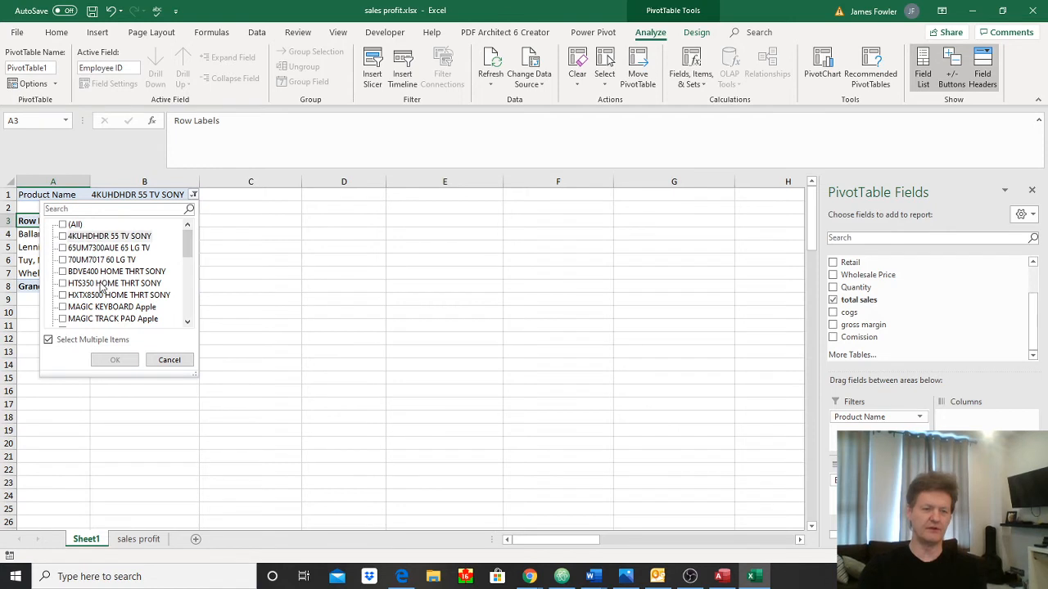
left_click_drag(188, 254, 189, 266)
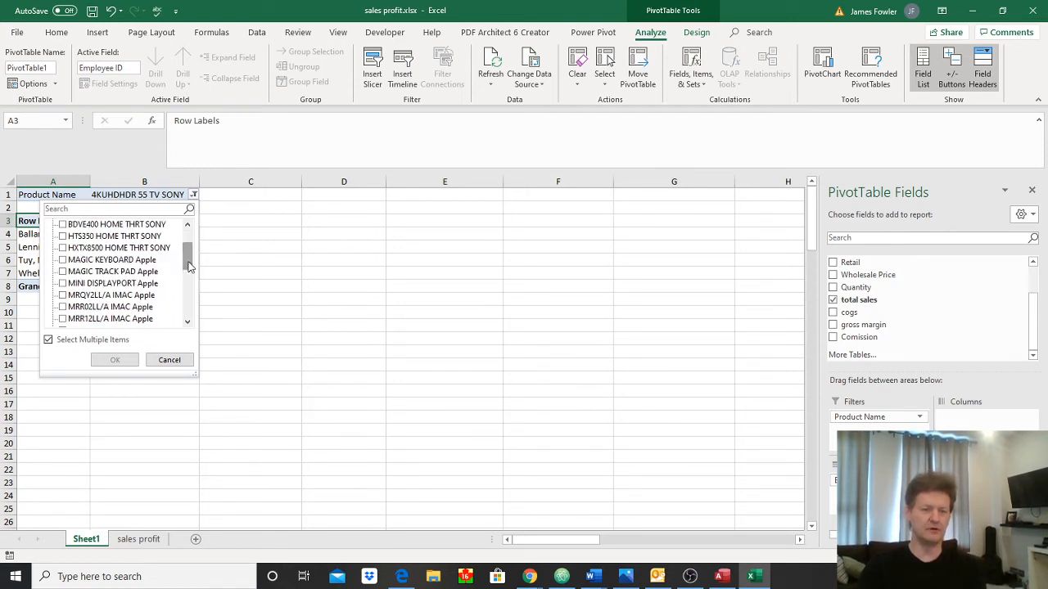
left_click(63, 295)
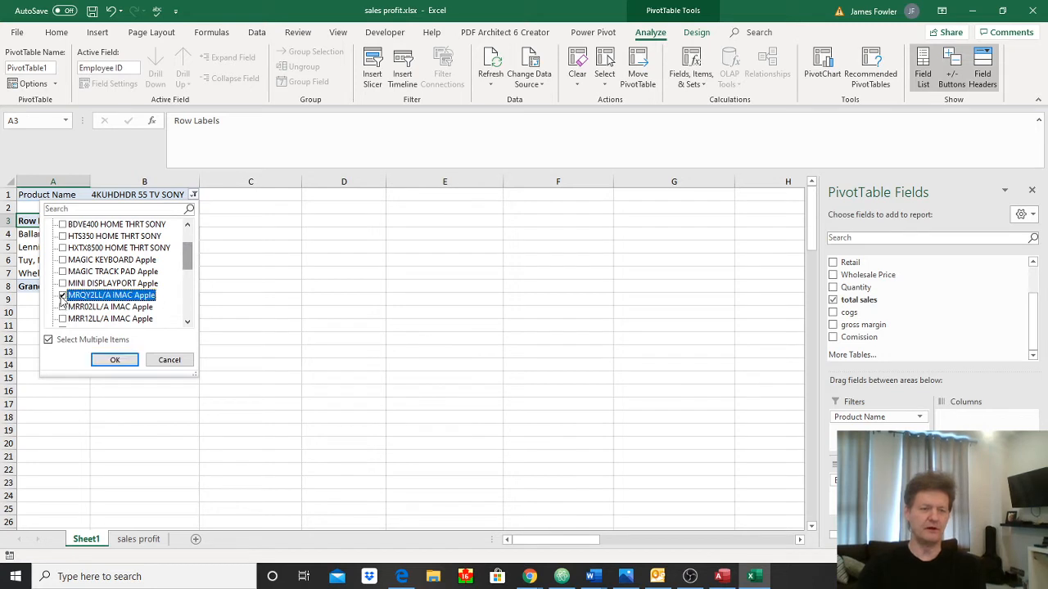
left_click(115, 360)
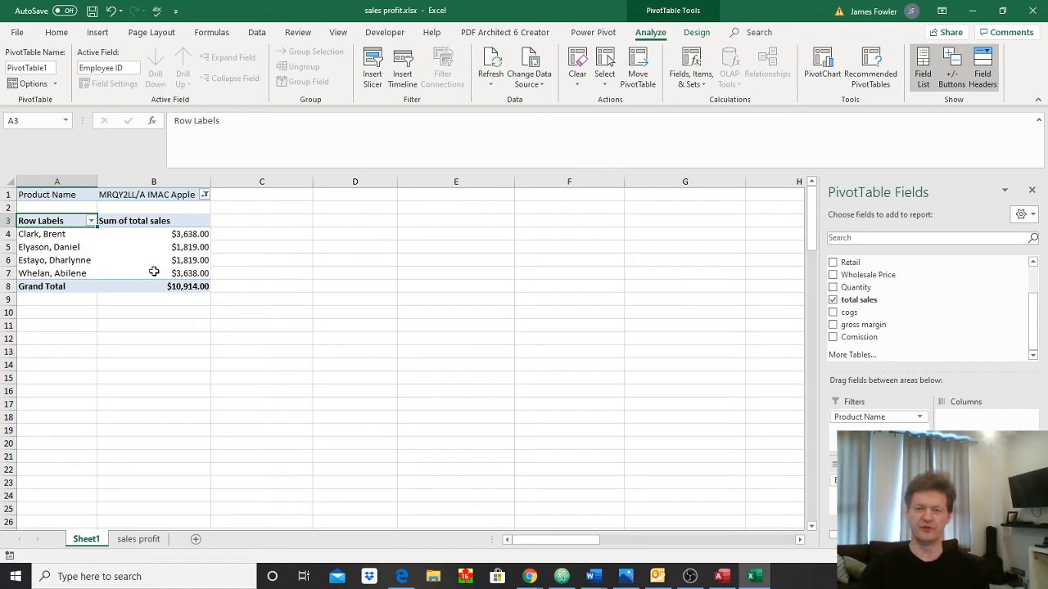
mouse_move(154, 272)
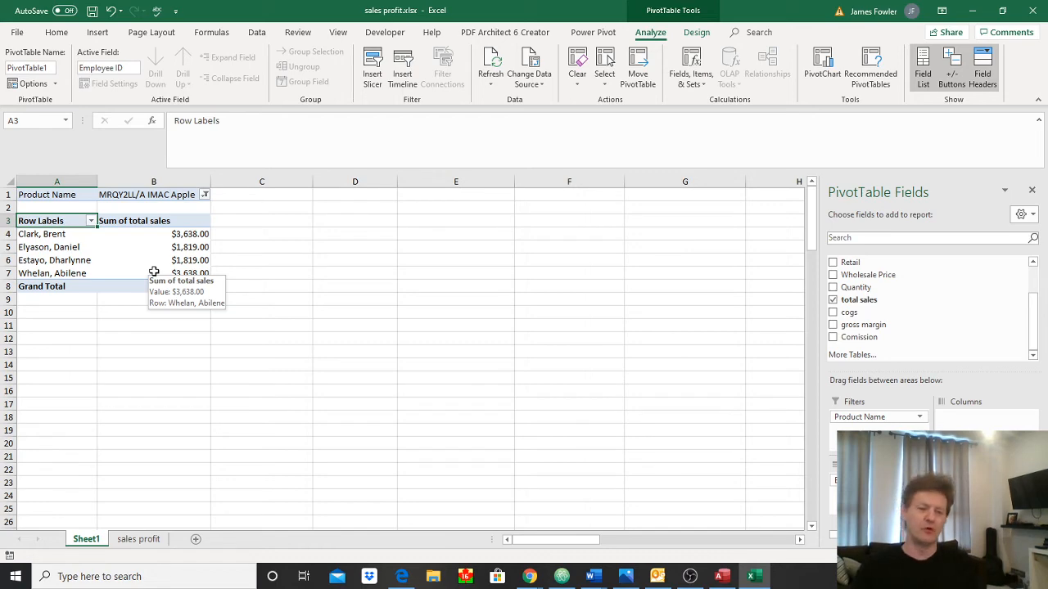
Create a copy of the sales profit worksheet in the same workbook, placed before Sheet1
left_click(131, 539)
left_click(271, 442)
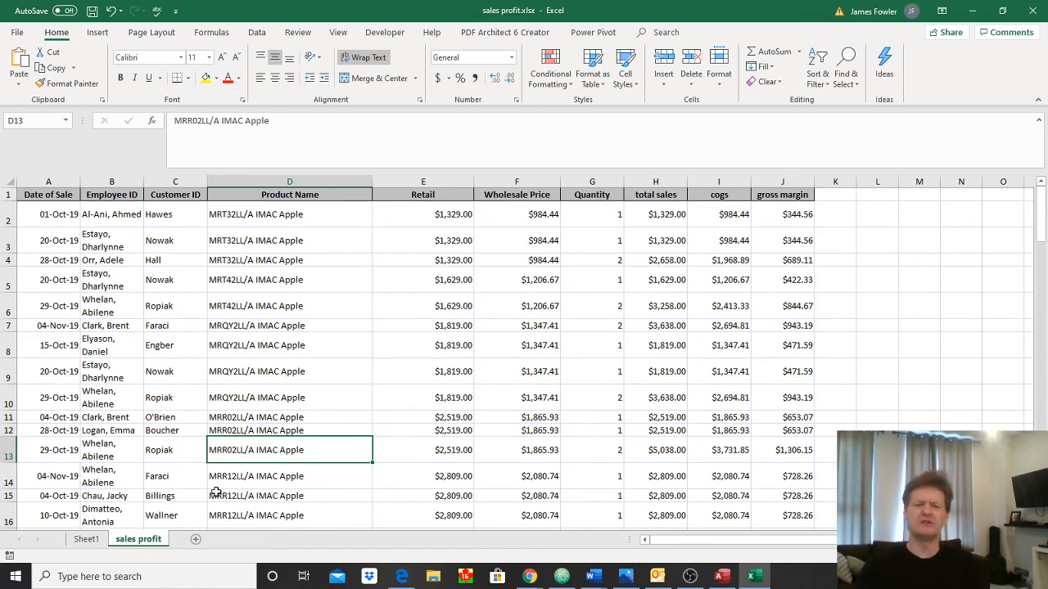
right_click(150, 546)
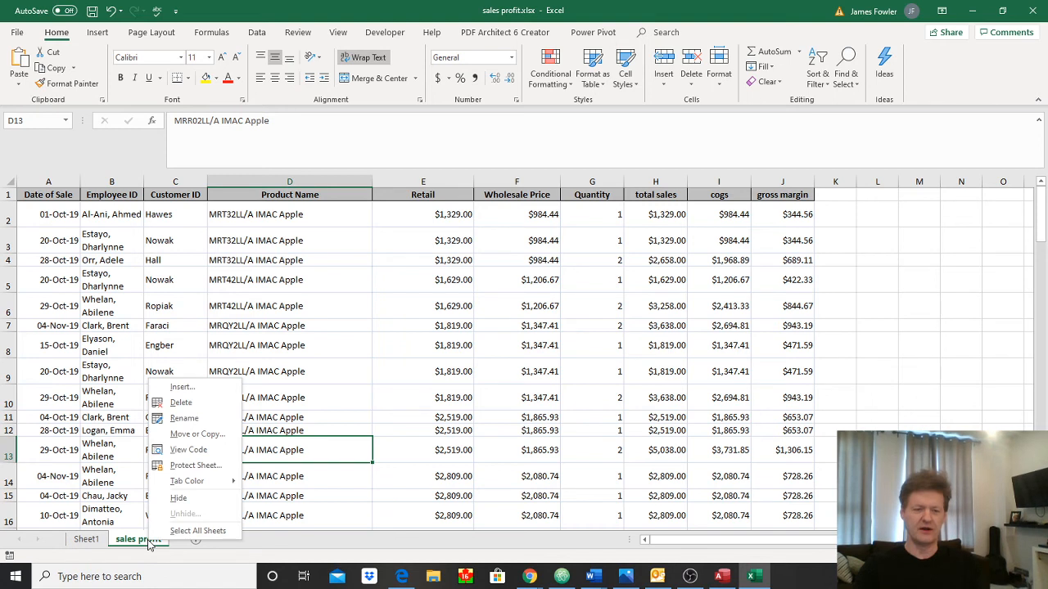
left_click(209, 434)
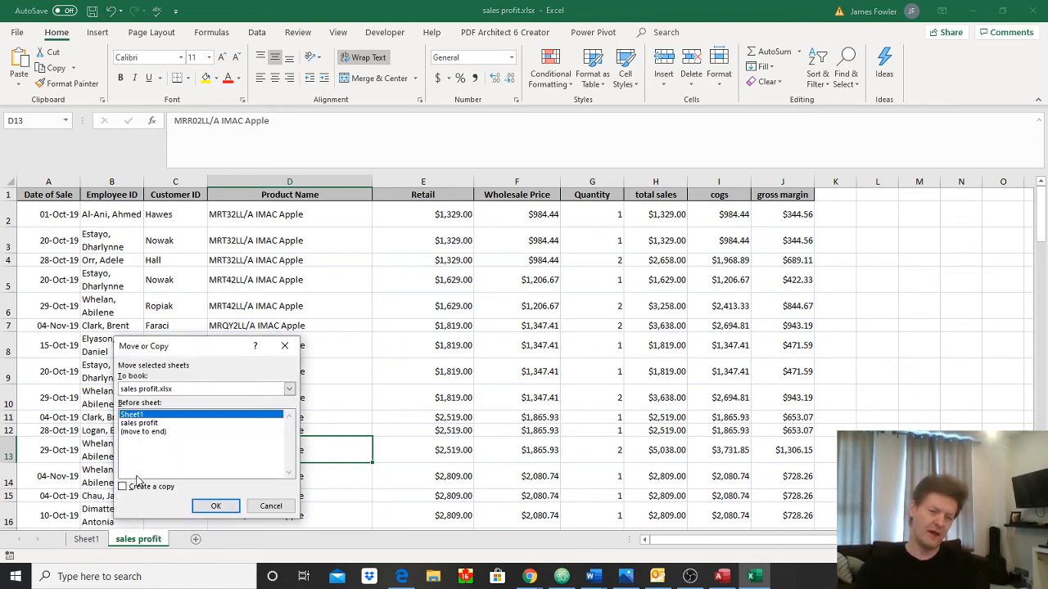
left_click(133, 492)
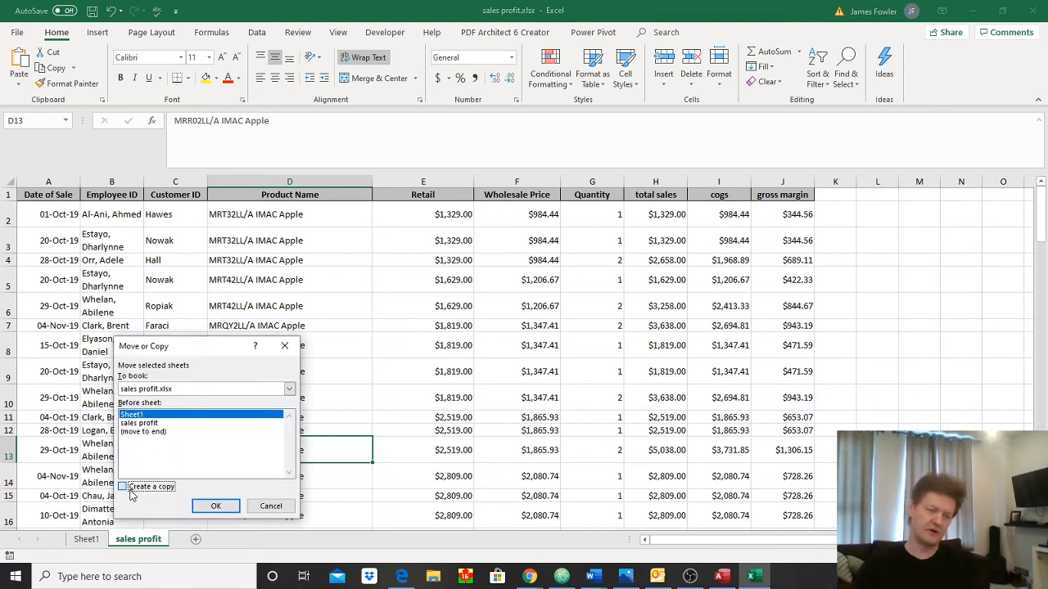
left_click(216, 507)
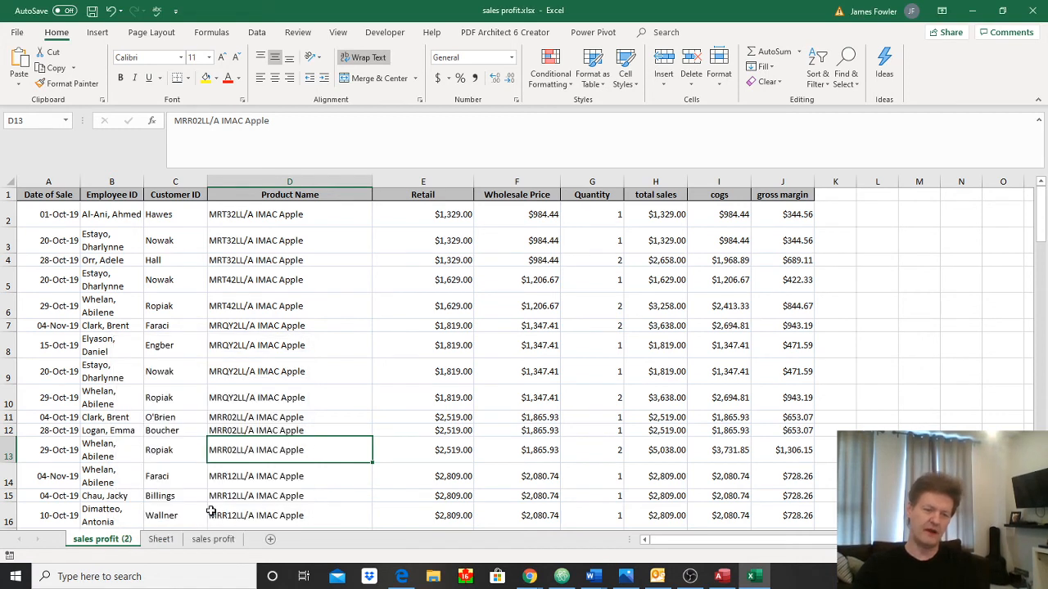
Compare the copied worksheet with the original sales profit worksheet
left_click(214, 540)
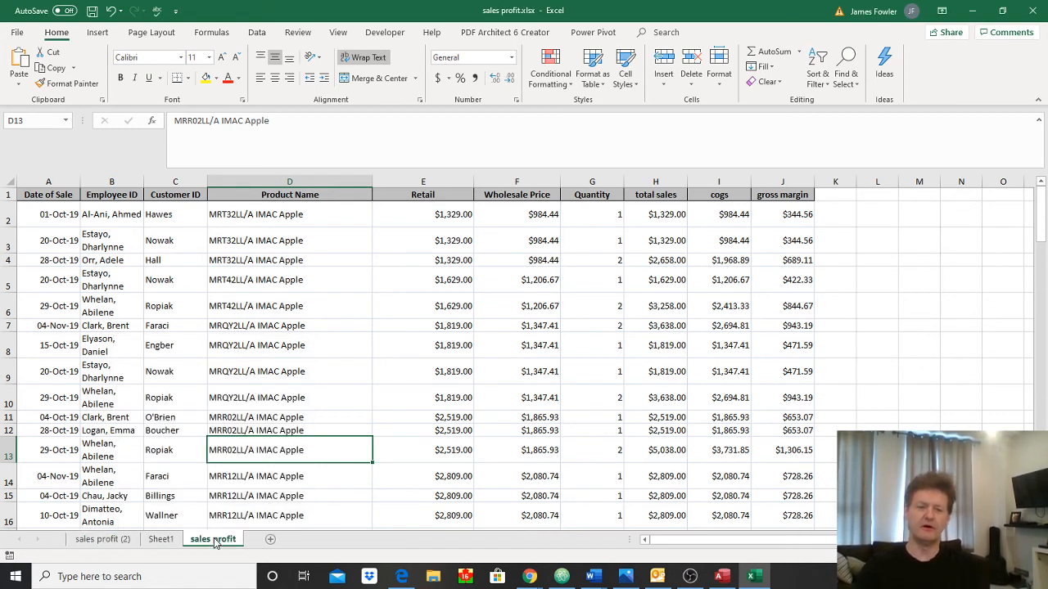
left_click(109, 542)
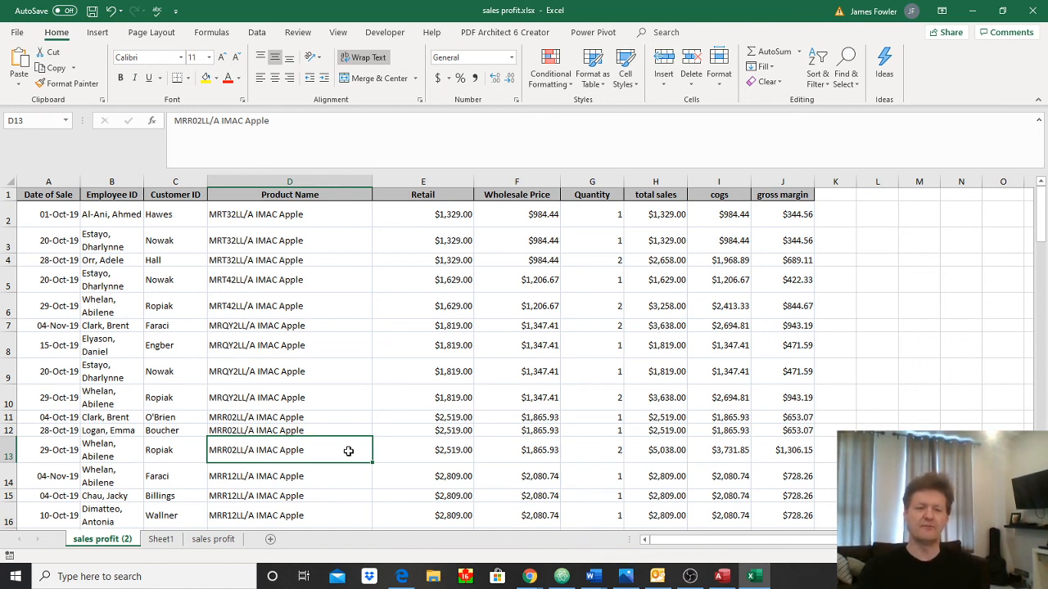
left_click(216, 539)
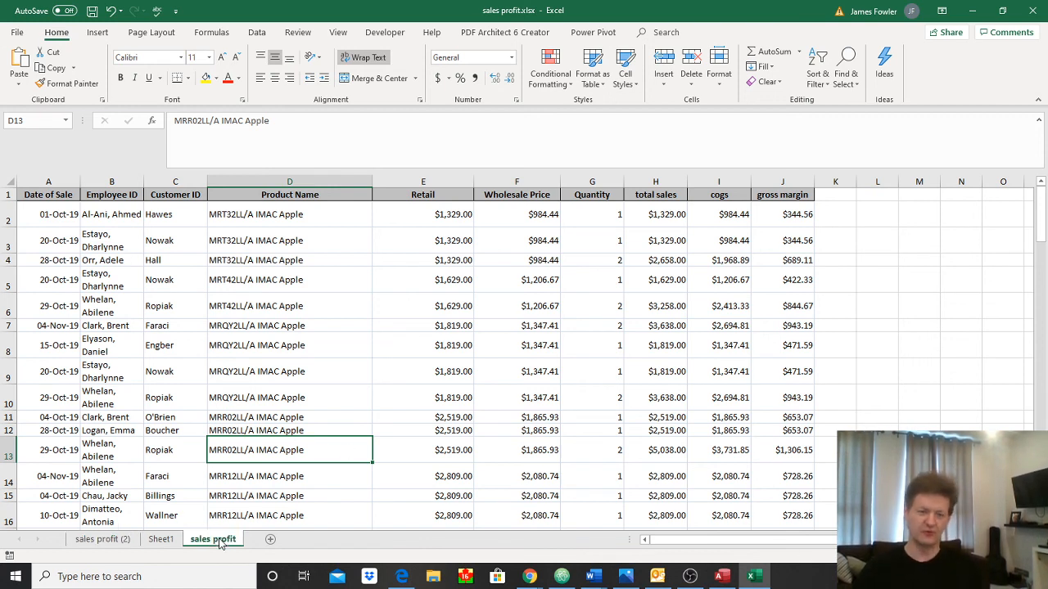